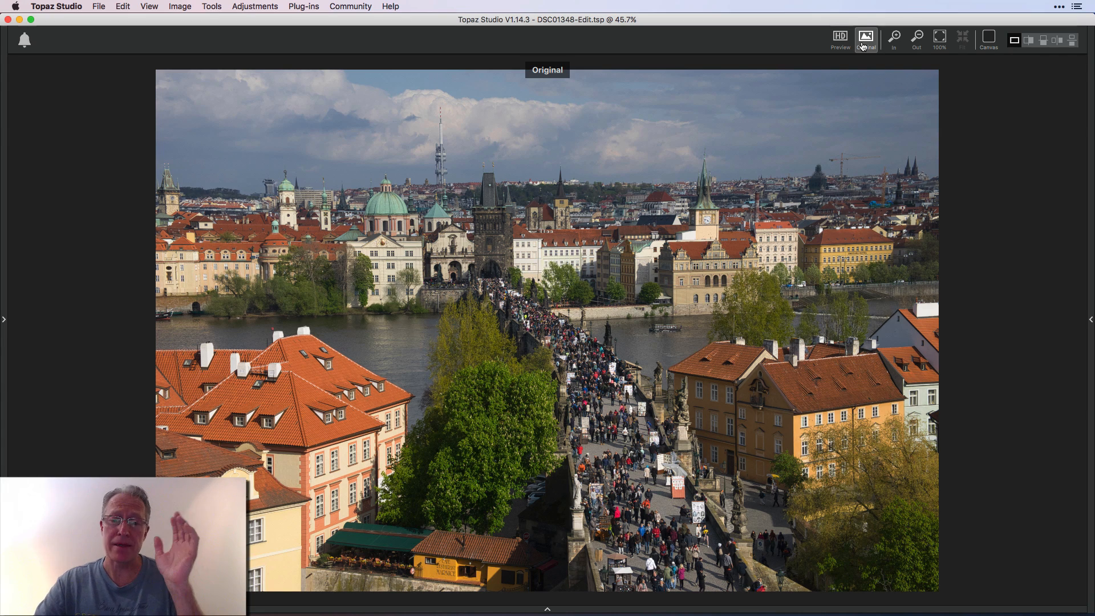
# Compare the edited city photo with its original version
pyautogui.click(863, 46)
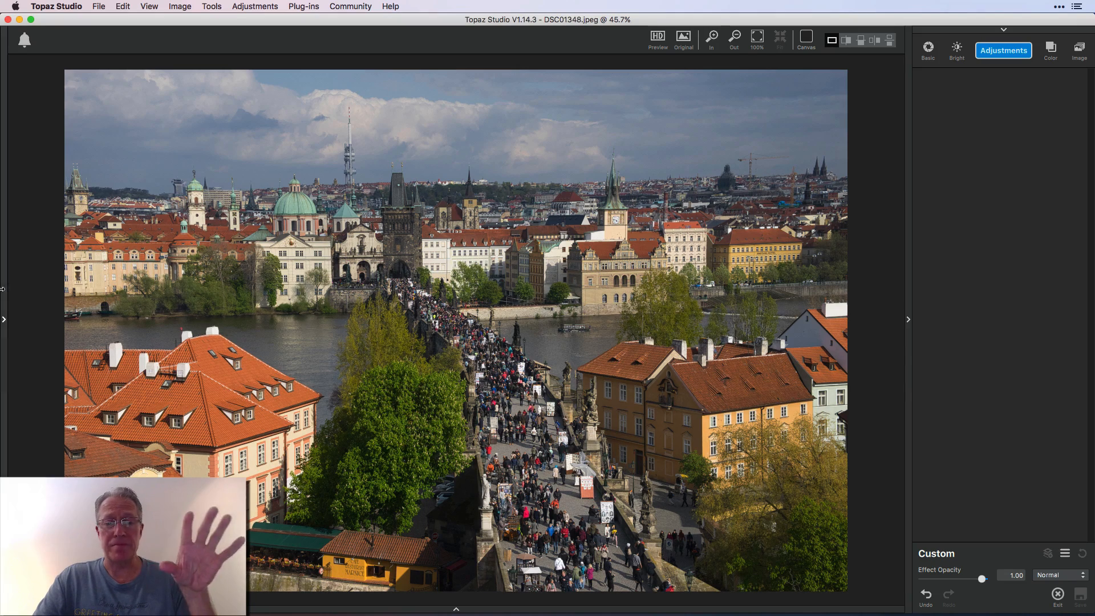
# Apply the Day Dreaming effect from the Ethereal category of Texture Effects to the photo
pyautogui.click(4, 321)
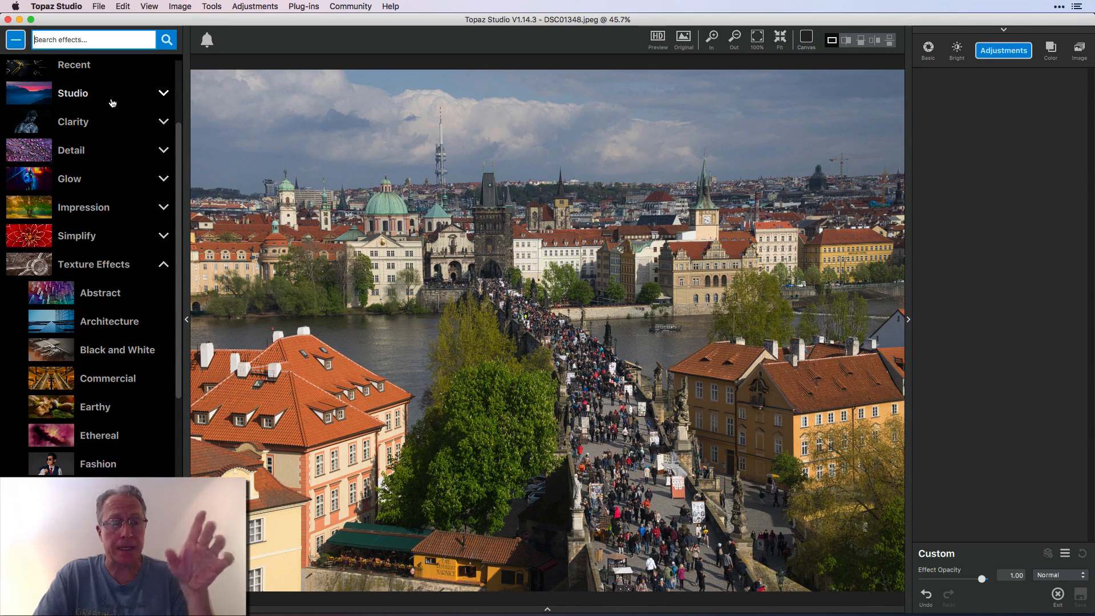
pyautogui.click(58, 436)
pyautogui.scroll(-3, 73, 448)
pyautogui.scroll(-2, 80, 450)
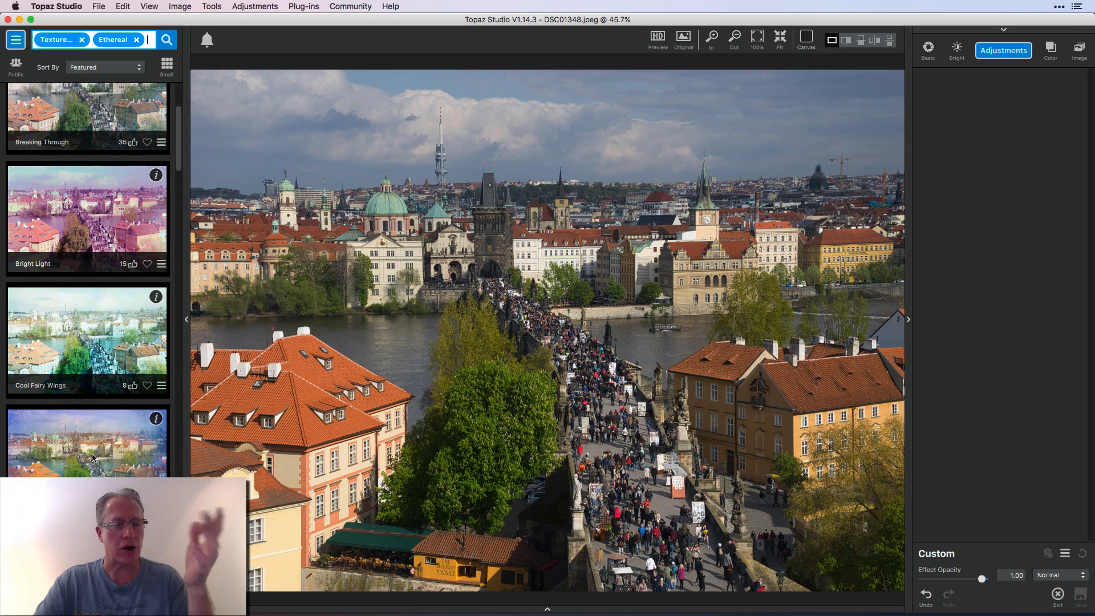
pyautogui.click(93, 456)
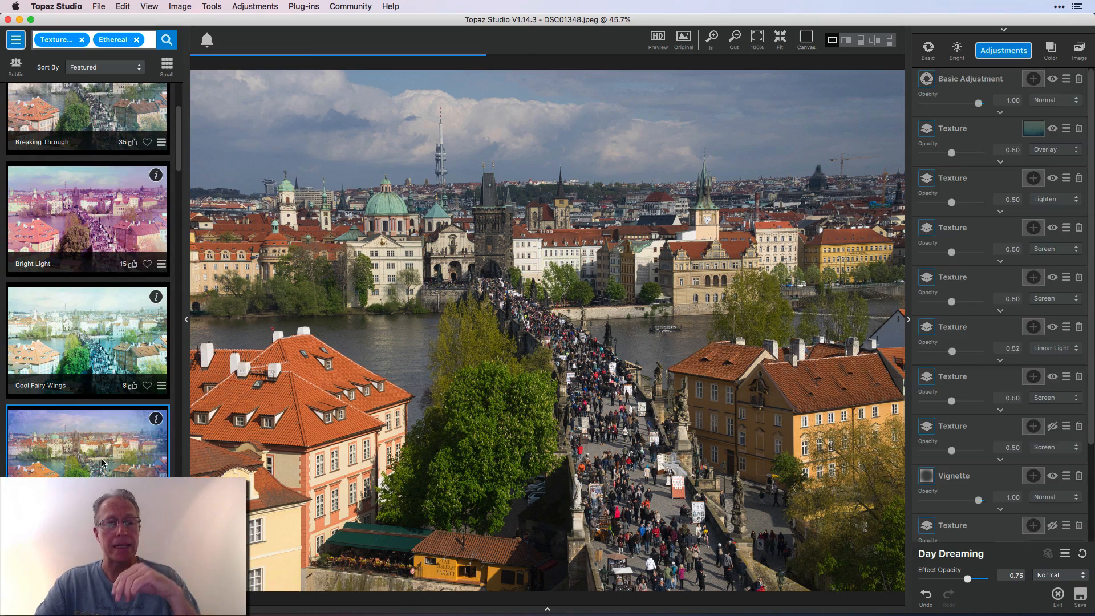
pyautogui.click(187, 324)
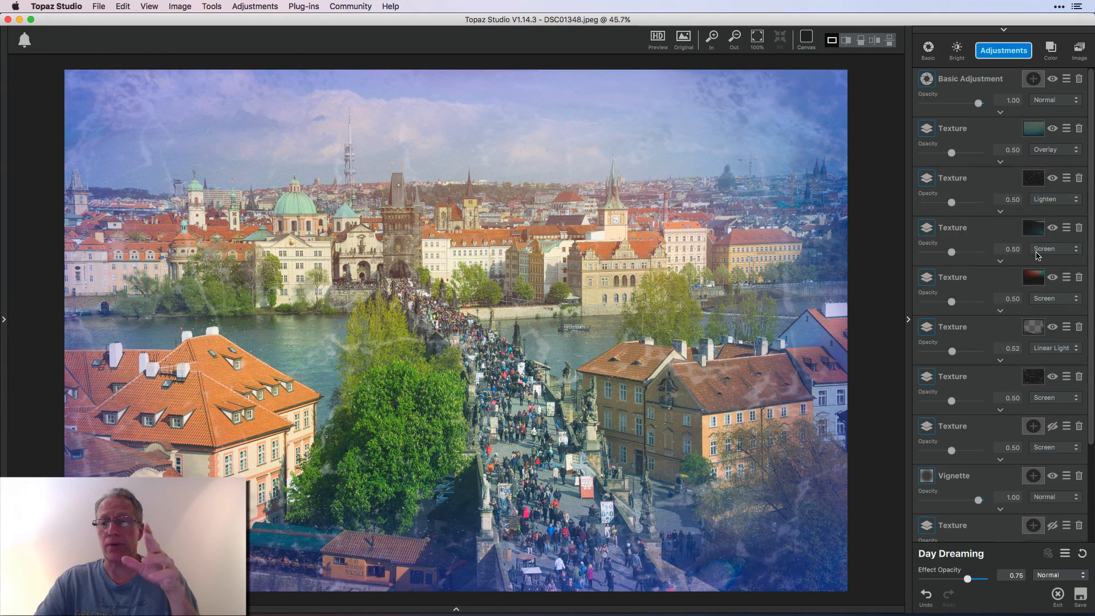
# Review the adjustments in the Day Dreaming effect and switch to the edited image DSC01348-Edit.tsp
pyautogui.scroll(-3, 1036, 256)
pyautogui.scroll(3, 1037, 256)
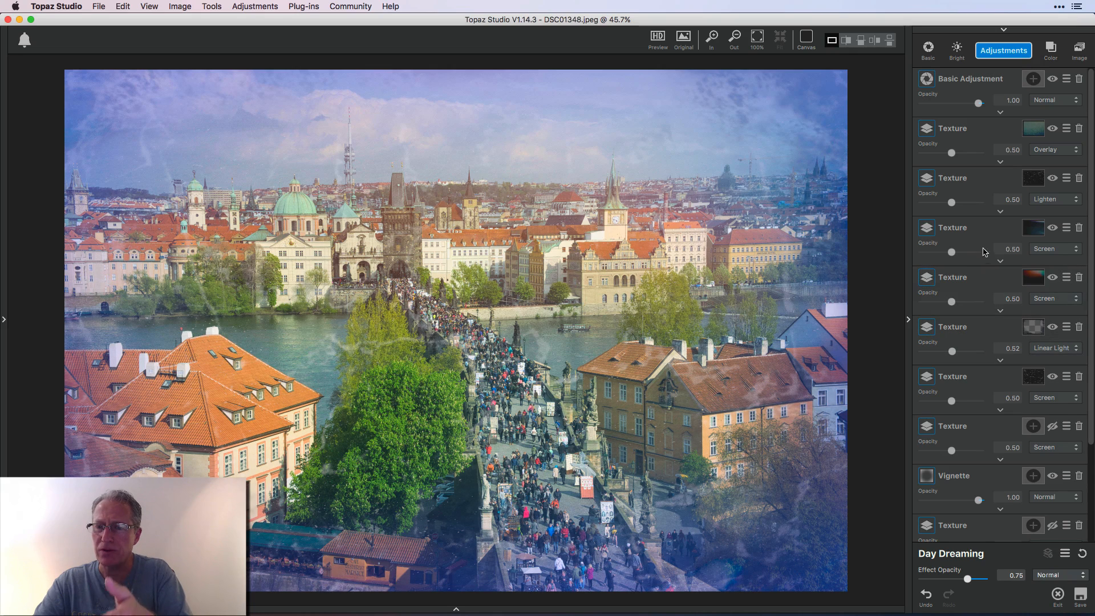
pyautogui.scroll(-1, 972, 146)
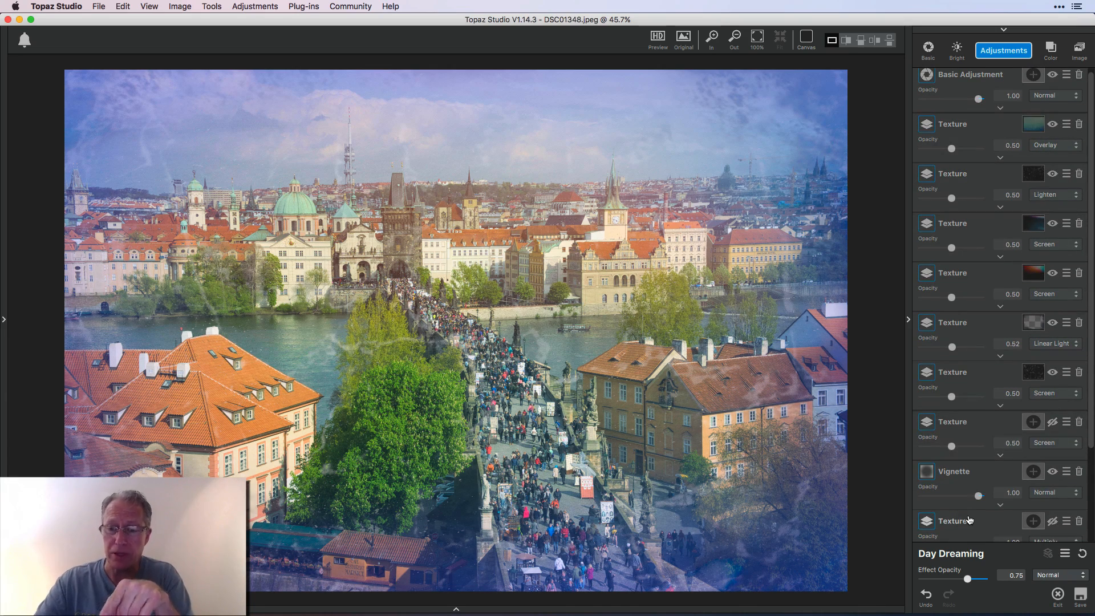
pyautogui.scroll(1, 969, 520)
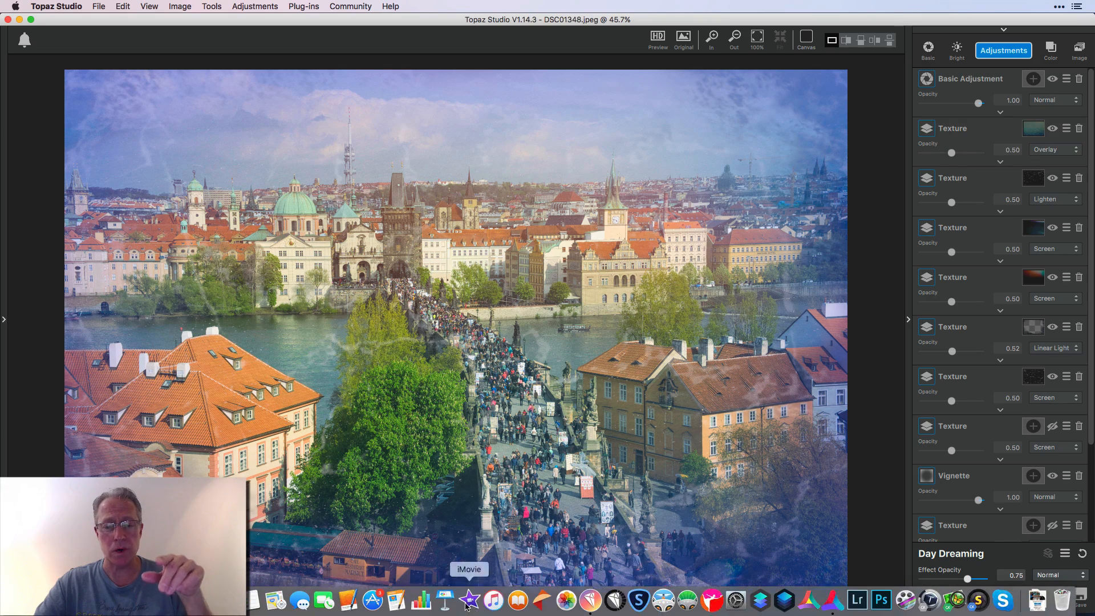
pyautogui.click(456, 609)
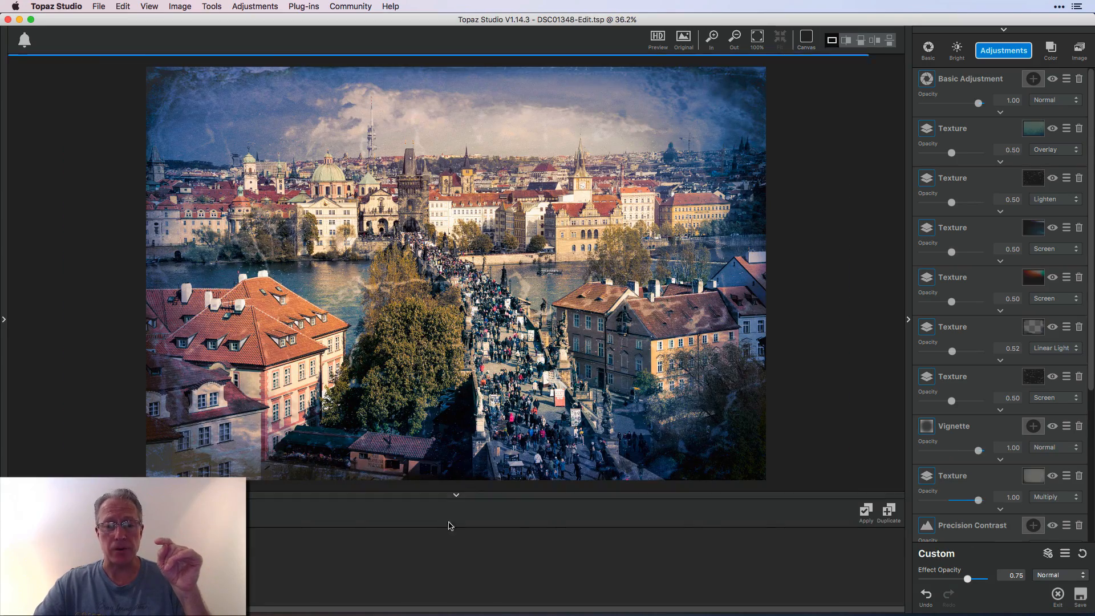
pyautogui.click(456, 495)
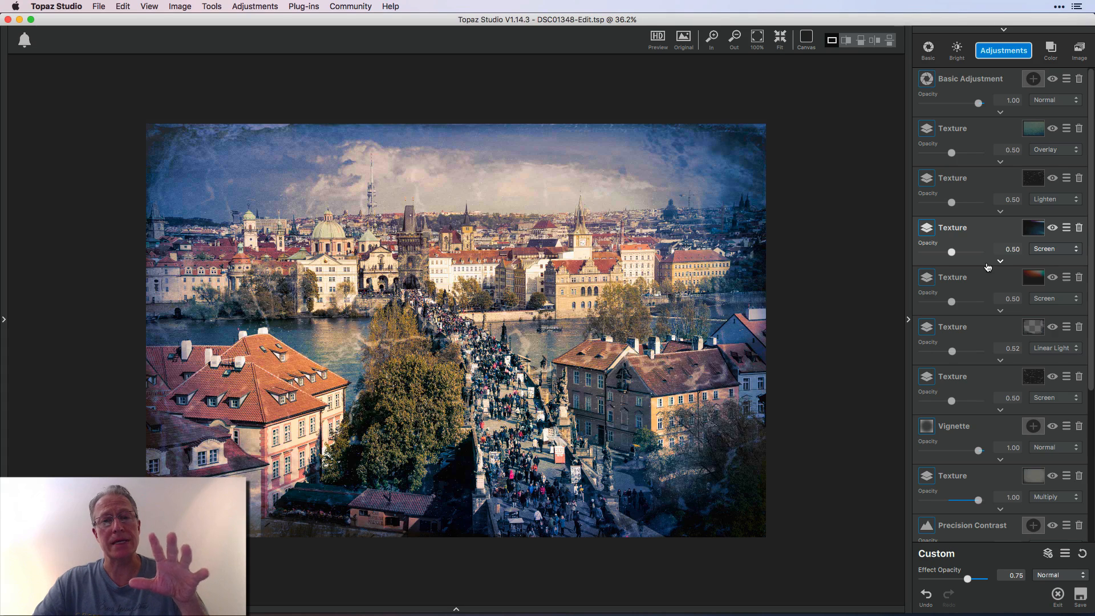
# Disable the Dual Tone, Quad Tone, Brightness Contrast, HSL Color Tuning and Precision Contrast adjustments and fit the image to the view
pyautogui.scroll(-5, 987, 267)
pyautogui.scroll(5, 987, 267)
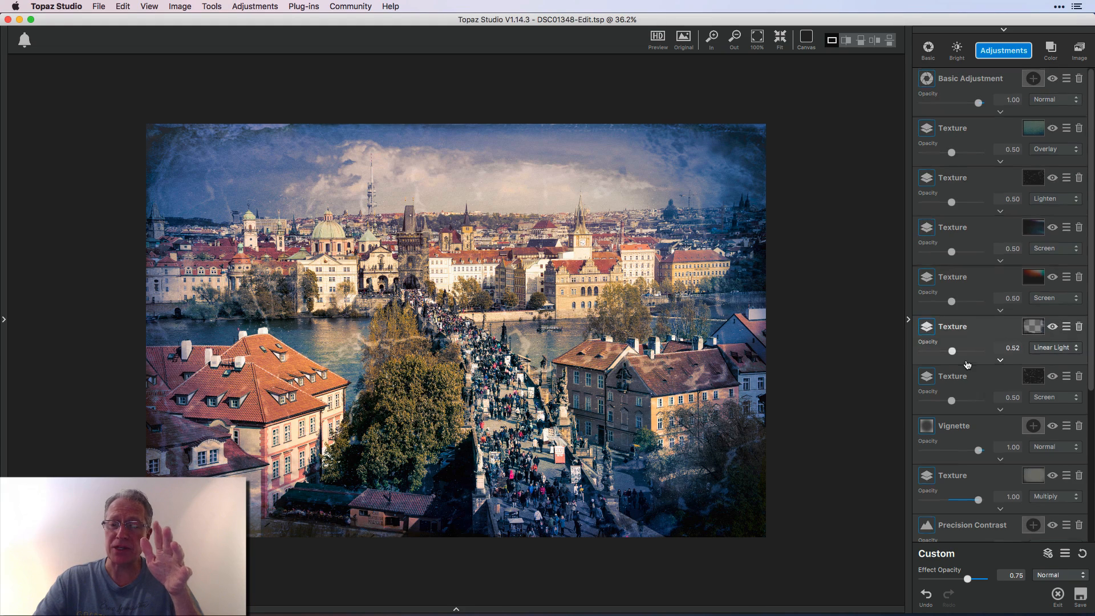
pyautogui.scroll(-1, 966, 356)
pyautogui.scroll(-1, 991, 460)
pyautogui.scroll(-3, 991, 459)
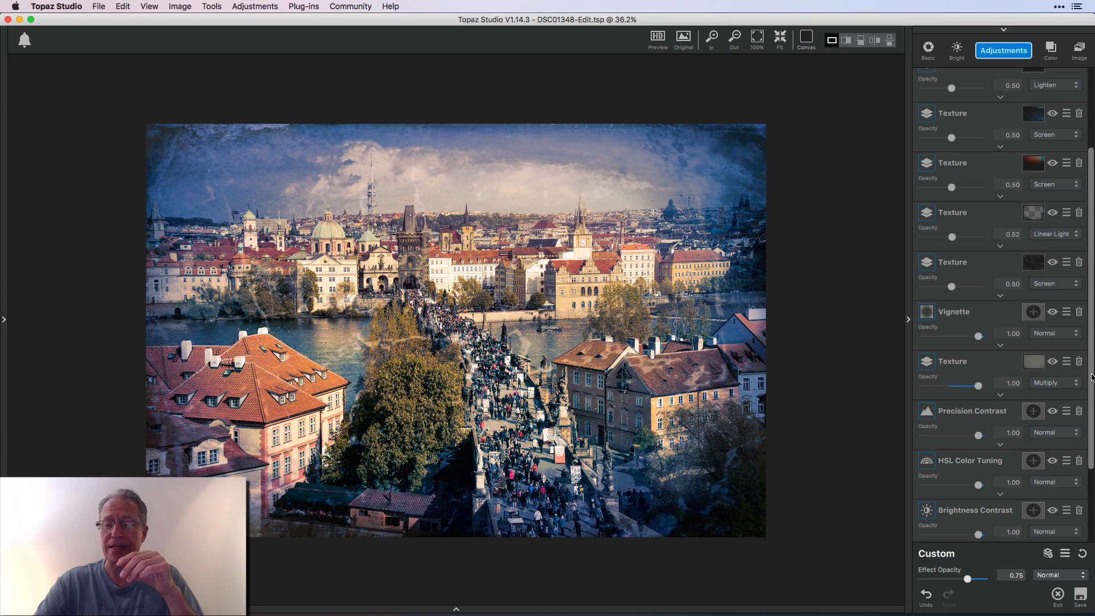
pyautogui.scroll(-4, 1088, 468)
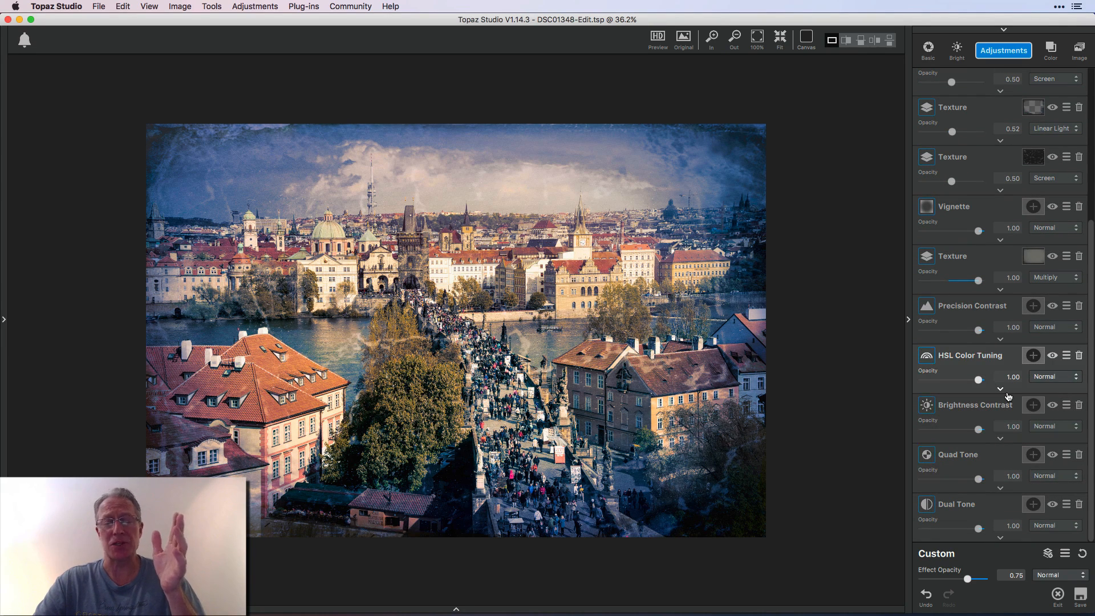
pyautogui.click(1052, 505)
pyautogui.click(1051, 455)
pyautogui.click(1052, 406)
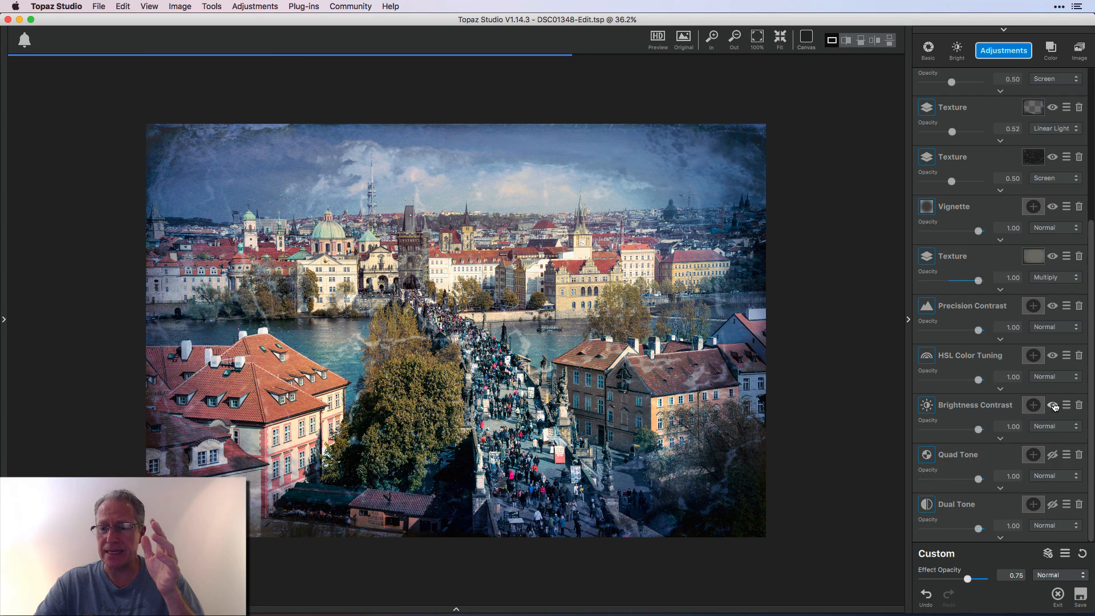
pyautogui.click(1052, 355)
pyautogui.click(1052, 306)
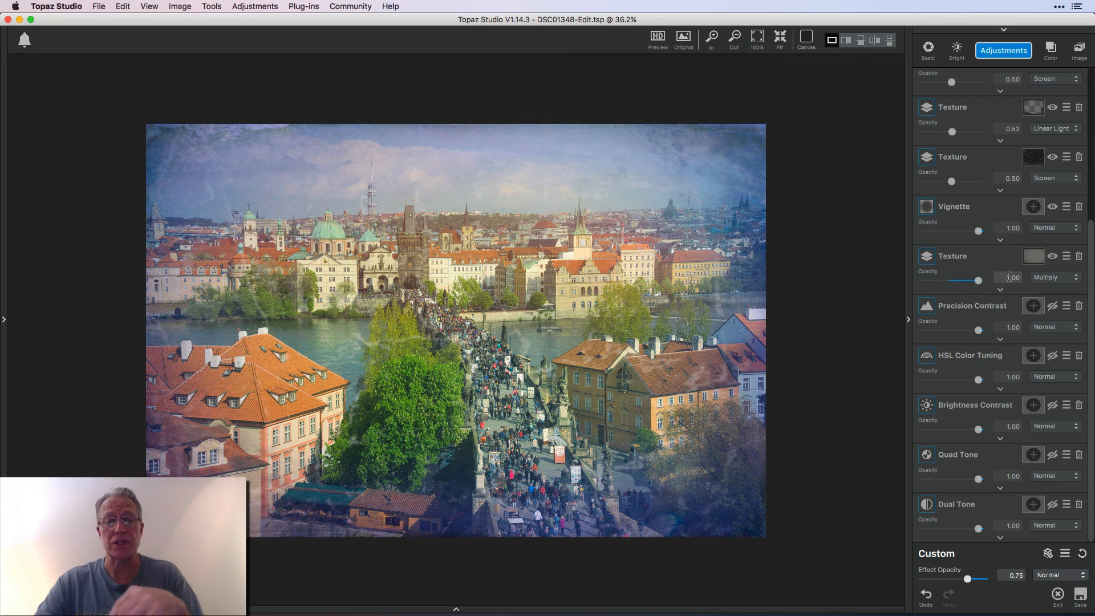
pyautogui.click(779, 38)
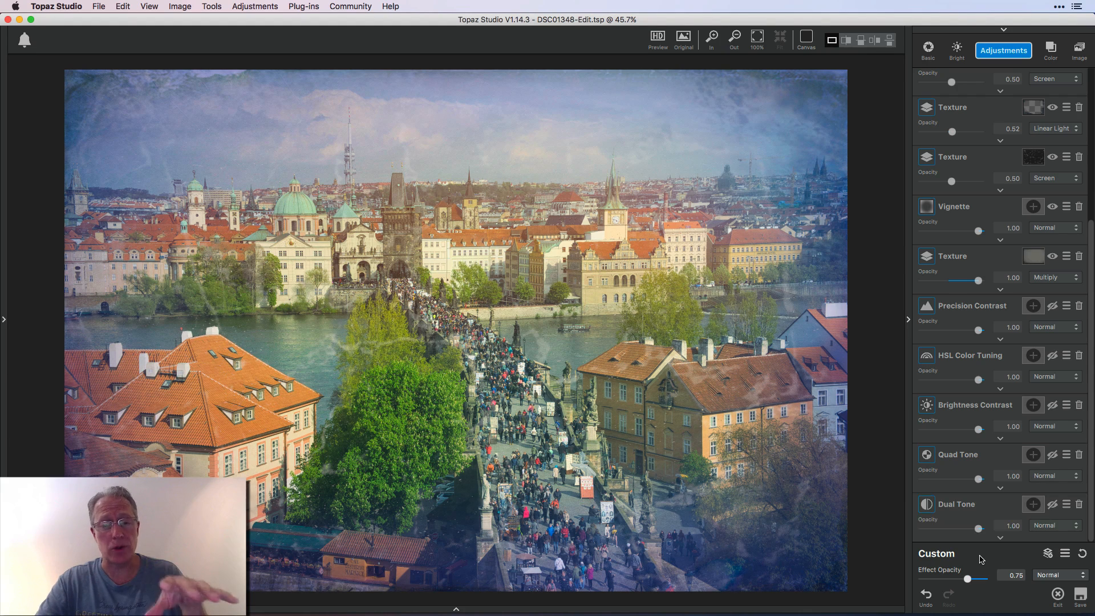
# Re-enable the Precision Contrast adjustment and review its contrast, lighting and color settings
pyautogui.click(1001, 339)
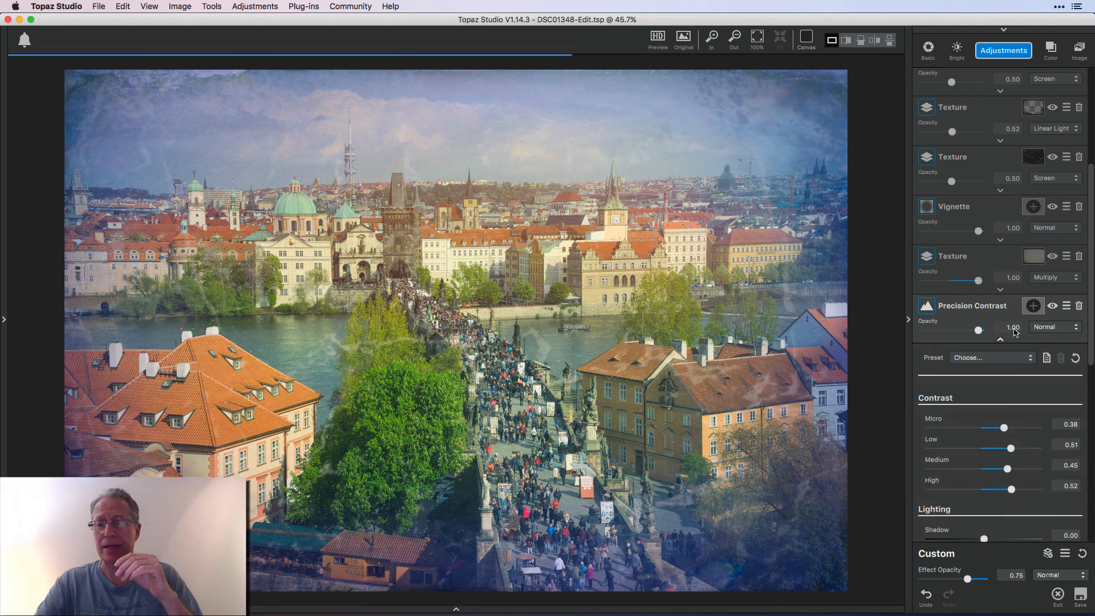
pyautogui.scroll(-4, 1000, 341)
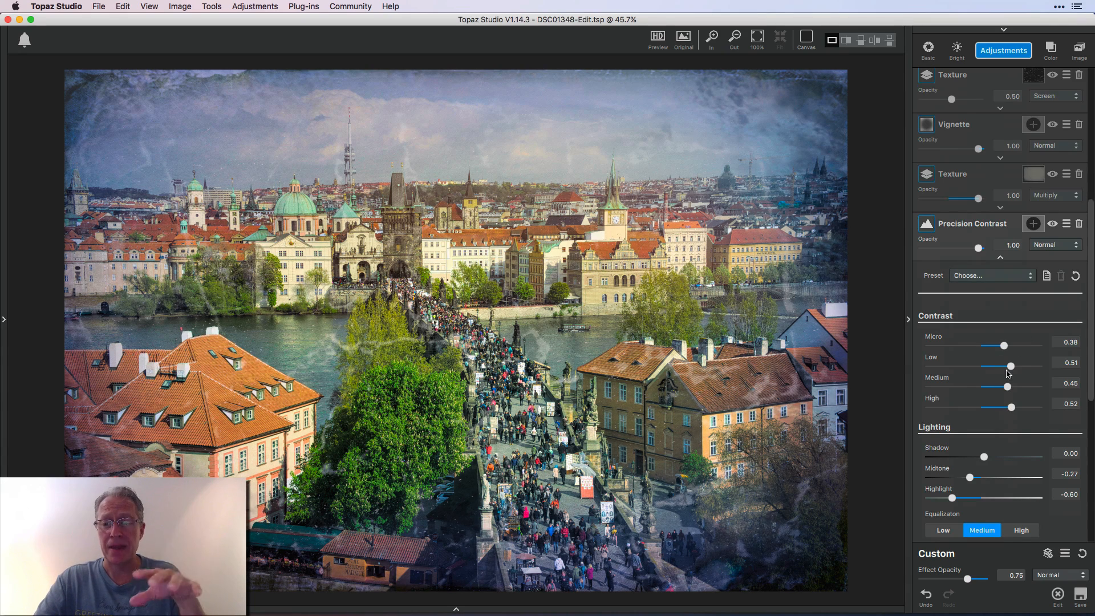
pyautogui.moveTo(1091, 331); pyautogui.dragTo(1091, 374)
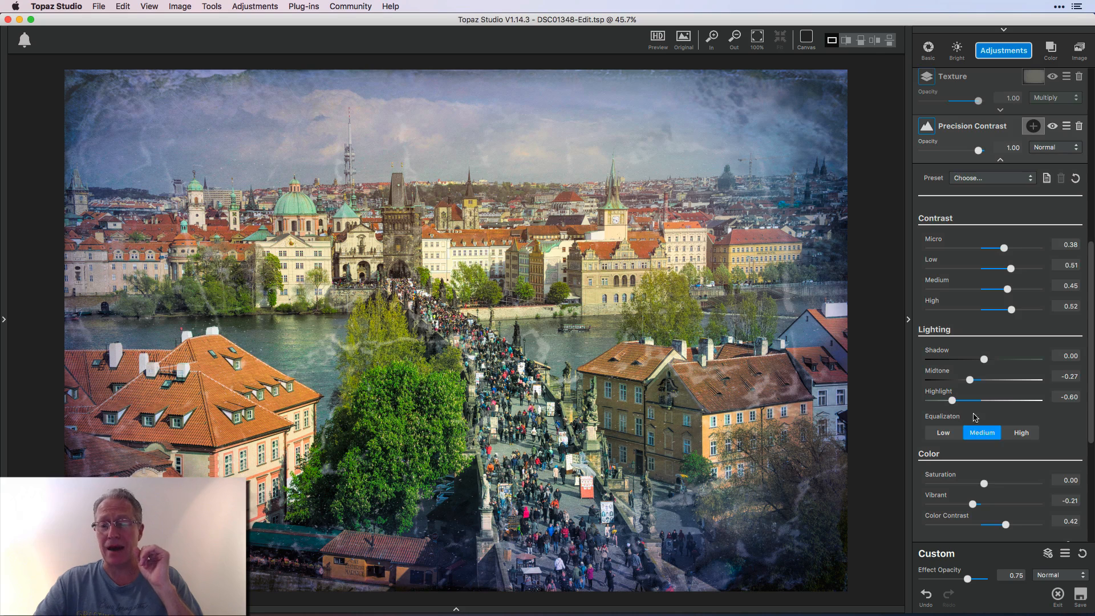
pyautogui.scroll(-2, 1092, 418)
pyautogui.scroll(-5, 1092, 418)
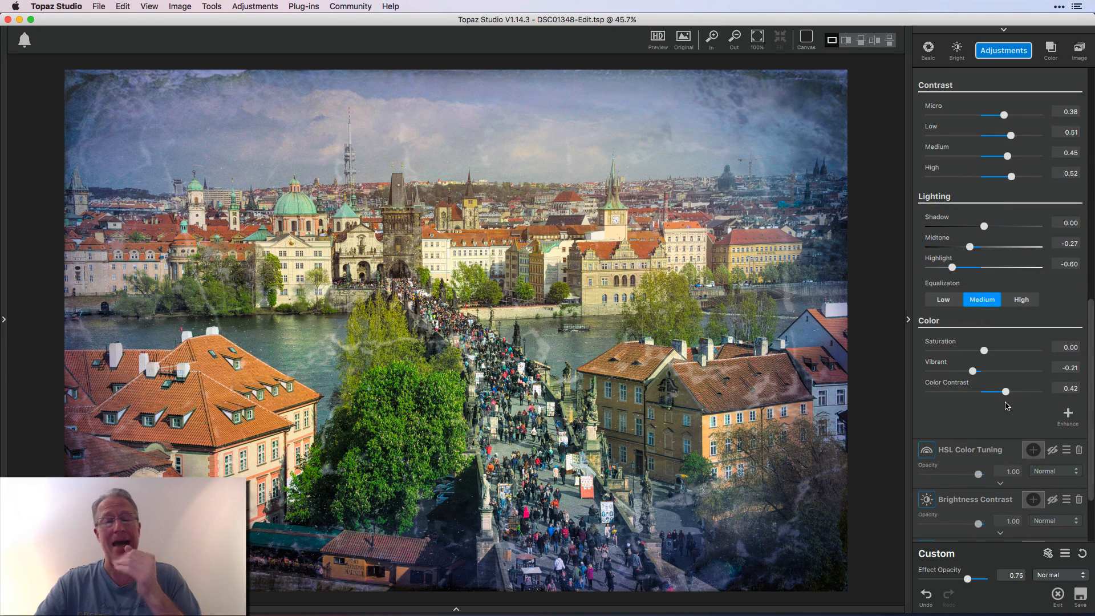
pyautogui.scroll(1, 1007, 405)
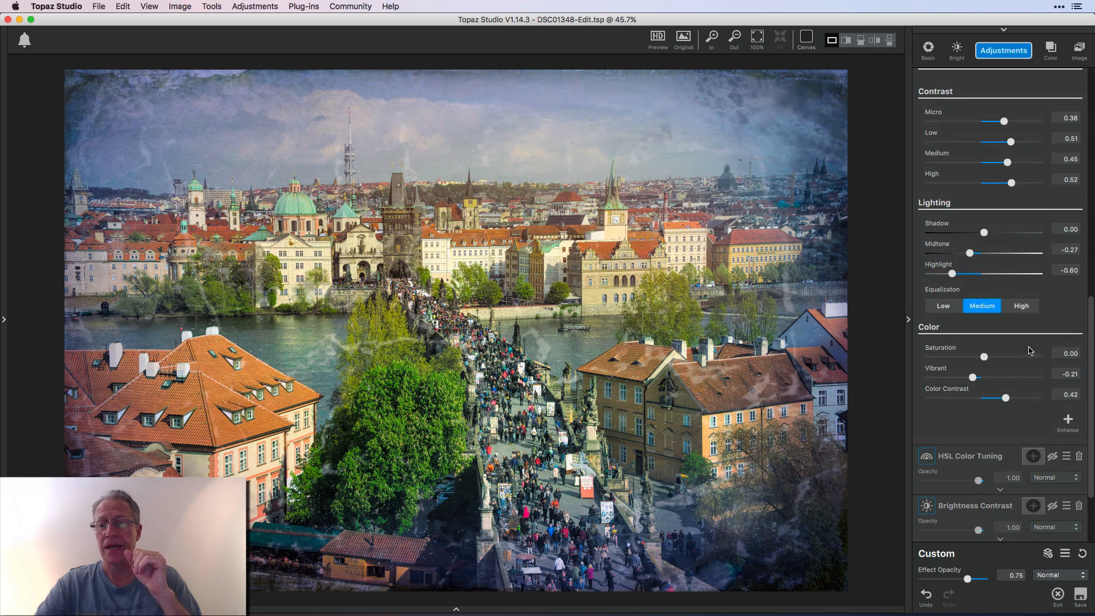
pyautogui.scroll(8, 1091, 316)
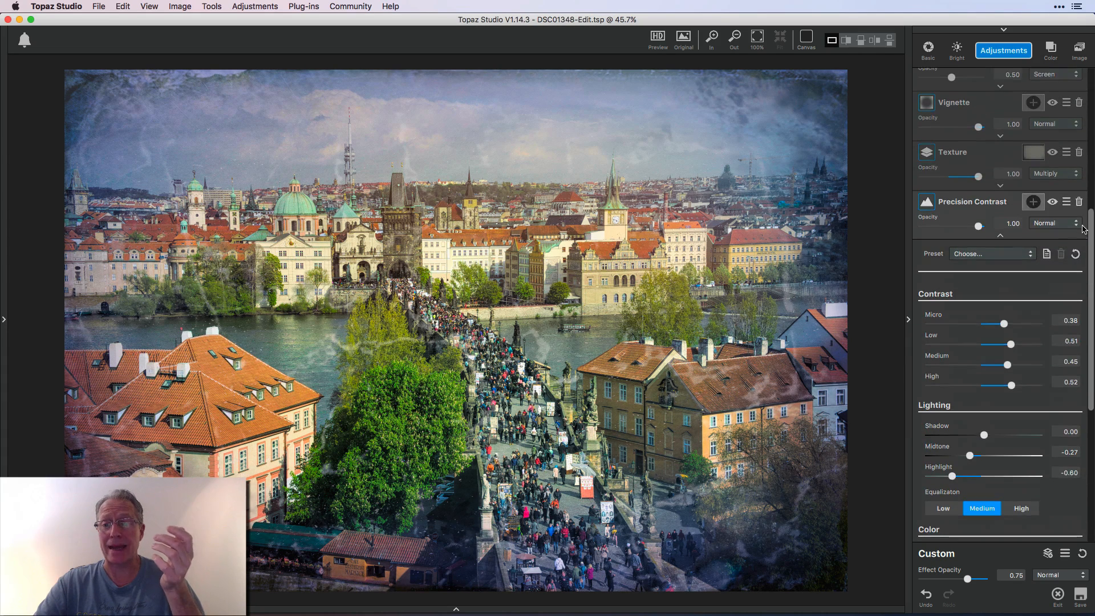
pyautogui.click(1002, 238)
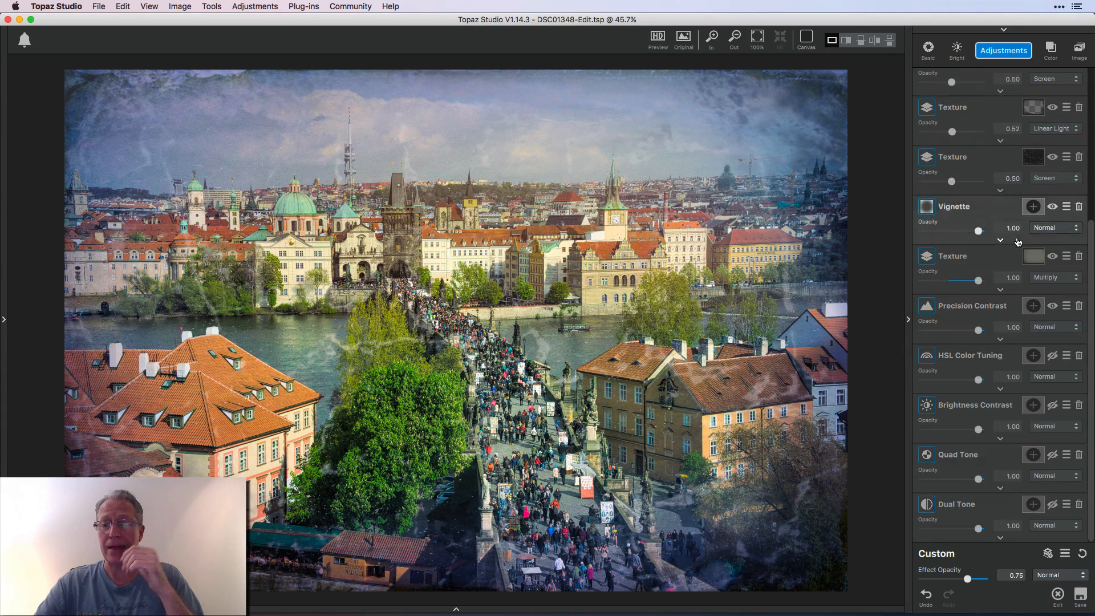
# Compare the photo with and without the Precision Contrast adjustment, leaving the adjustment enabled
pyautogui.click(1052, 306)
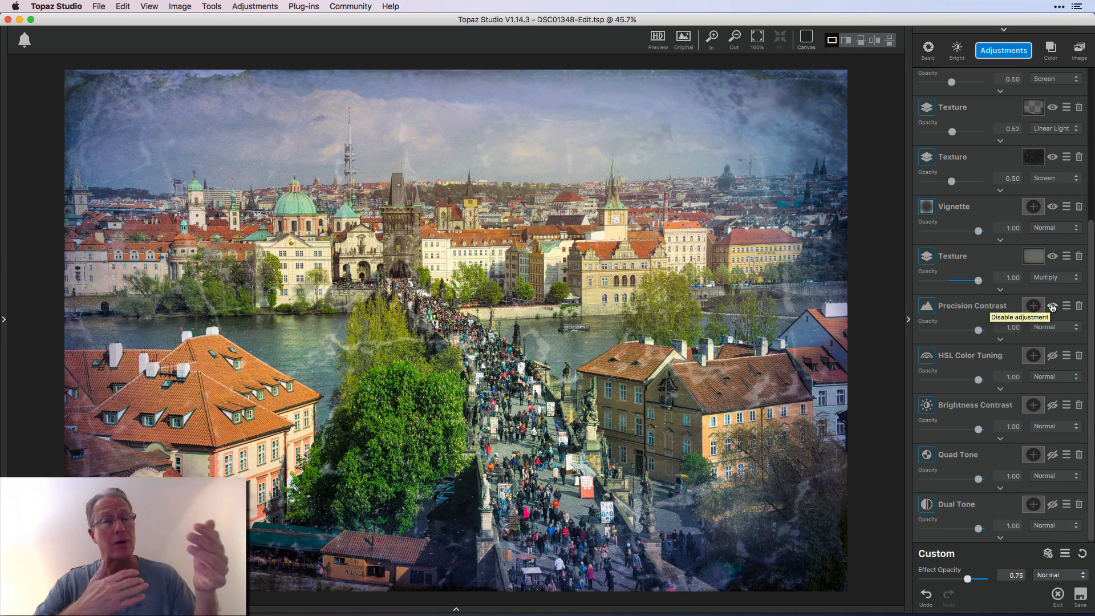
pyautogui.click(1052, 306)
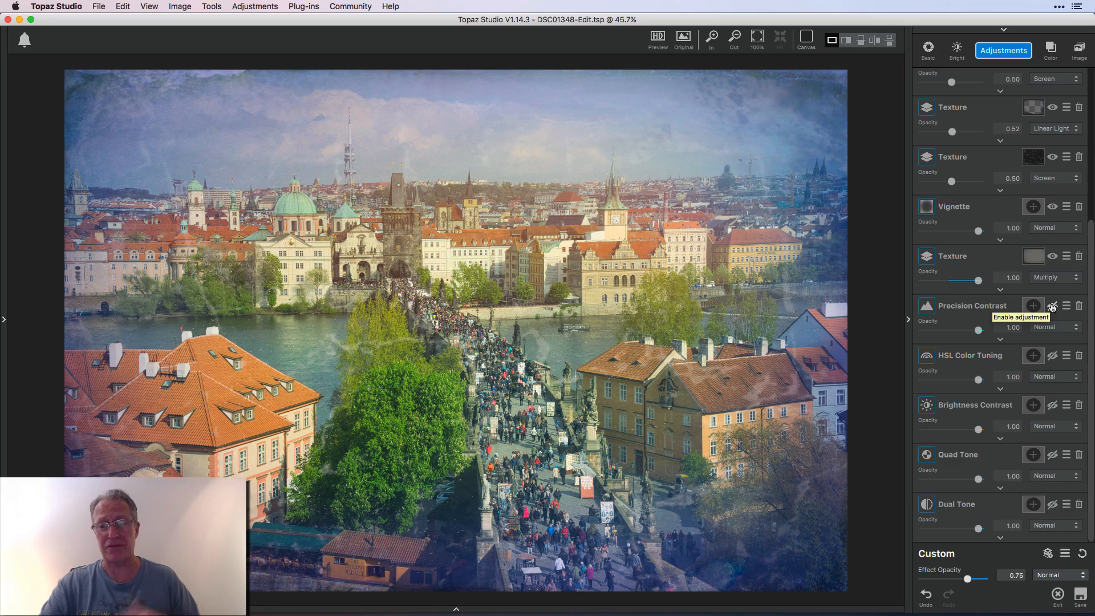
pyautogui.click(1052, 306)
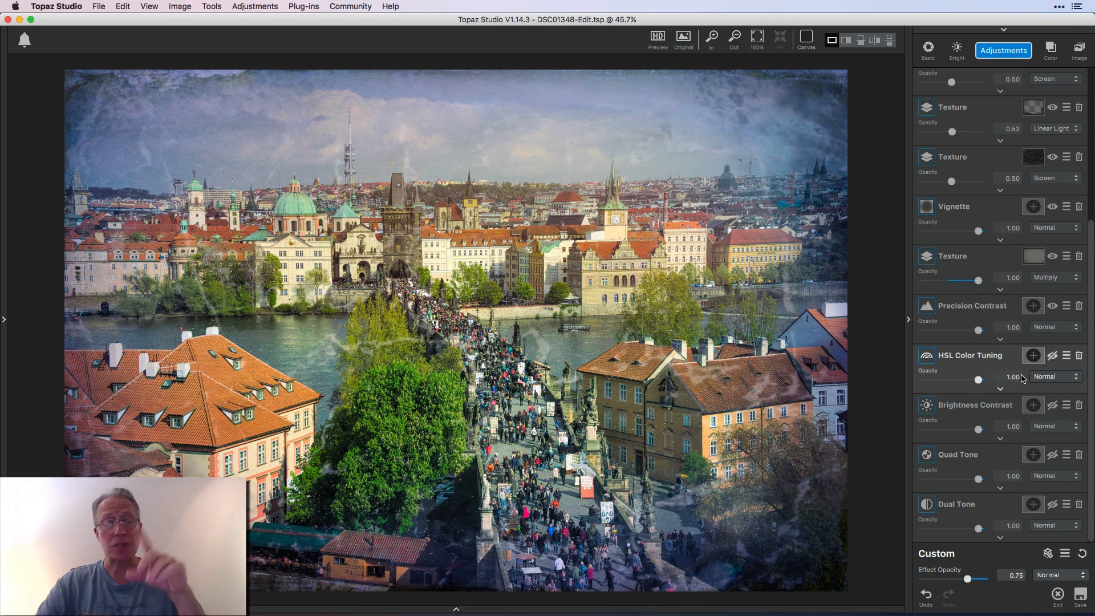
pyautogui.click(1003, 50)
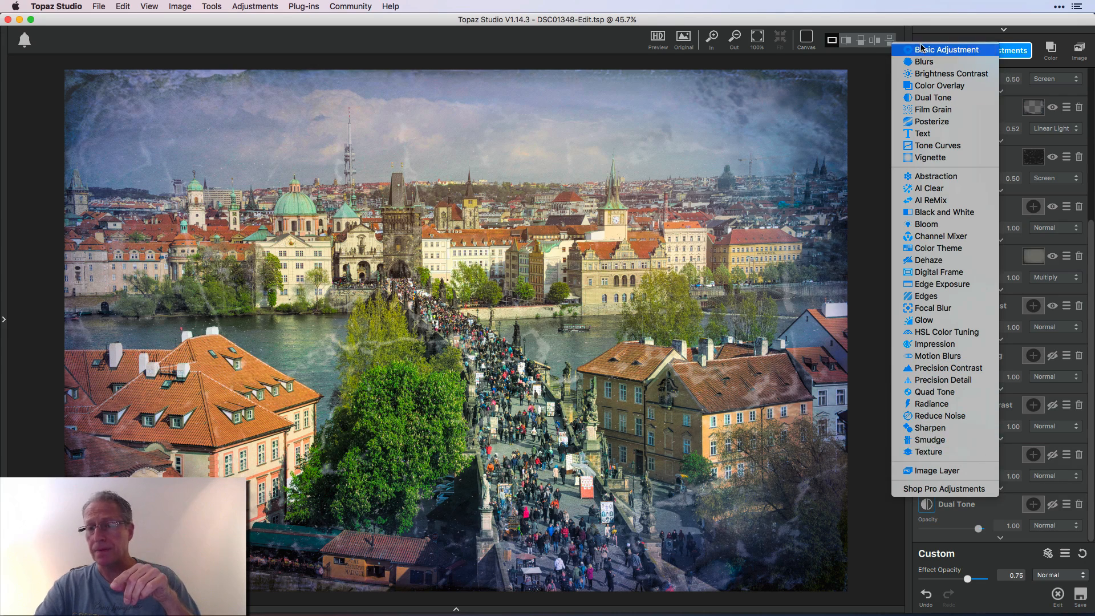
pyautogui.click(933, 31)
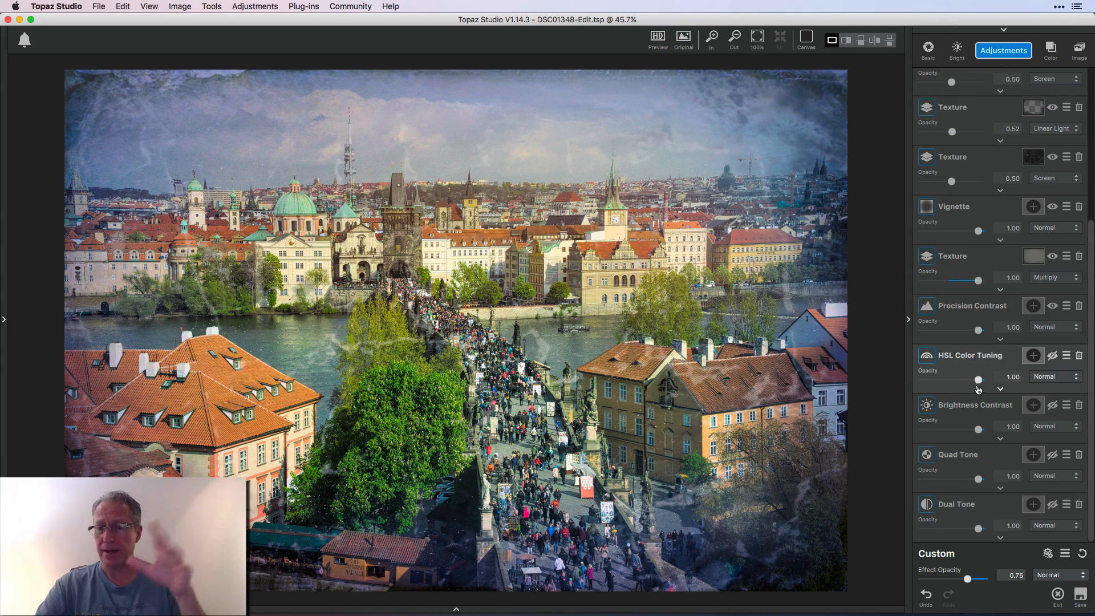
pyautogui.click(992, 49)
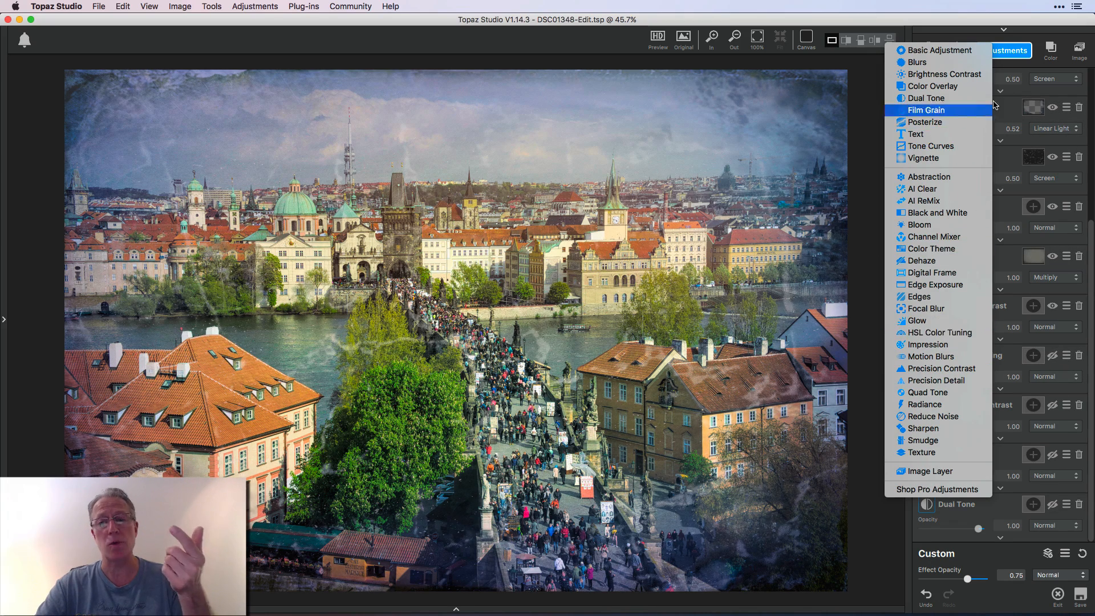
pyautogui.click(996, 31)
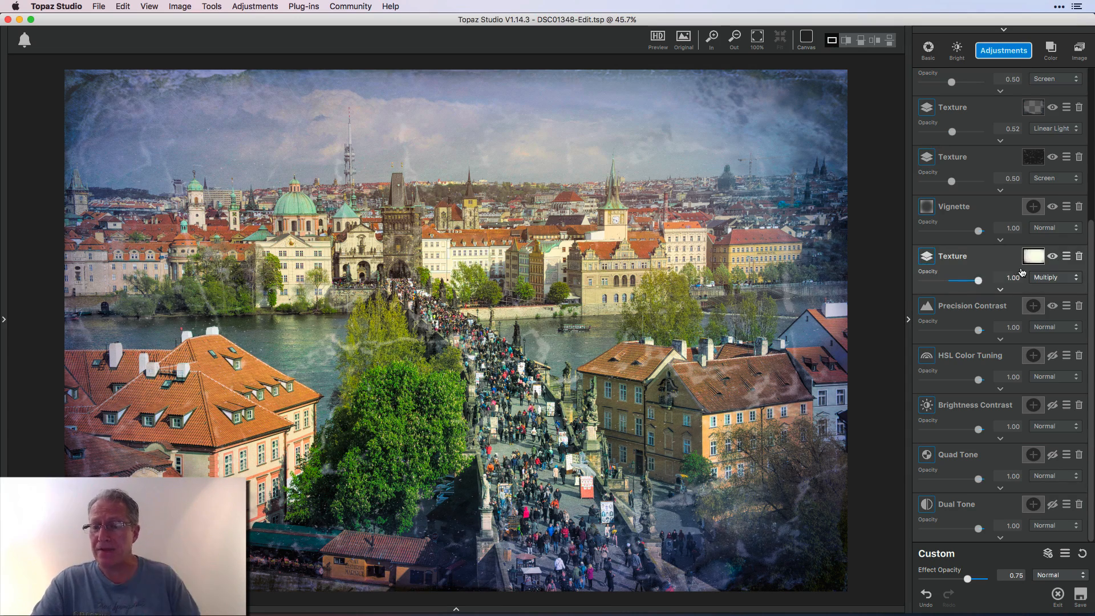
# Enable the HSL Color Tuning adjustment and compare the photo with and without it
pyautogui.click(1052, 355)
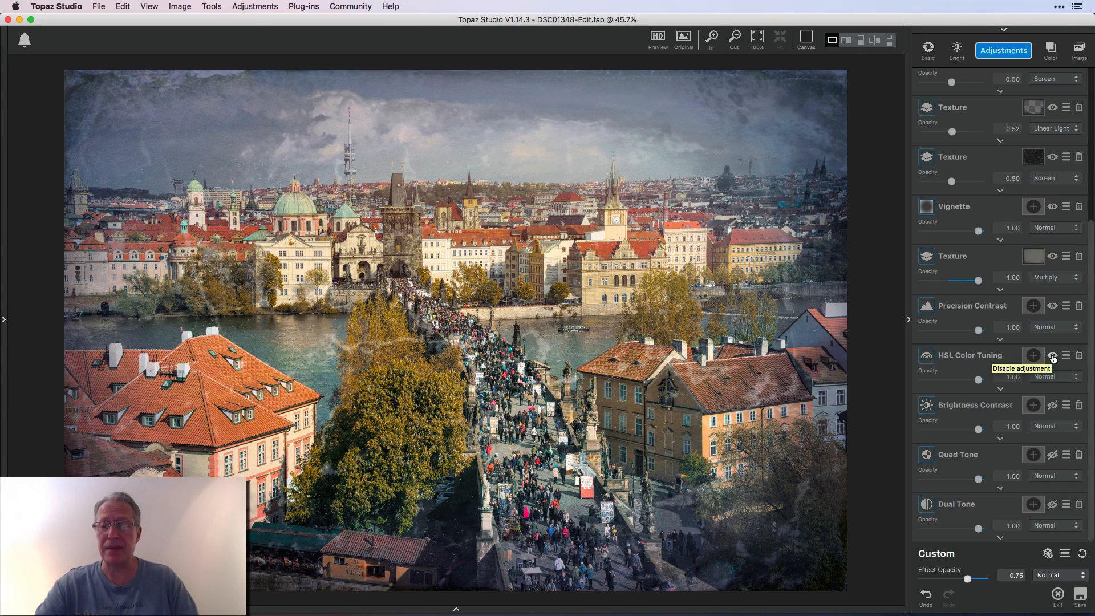
pyautogui.click(1052, 355)
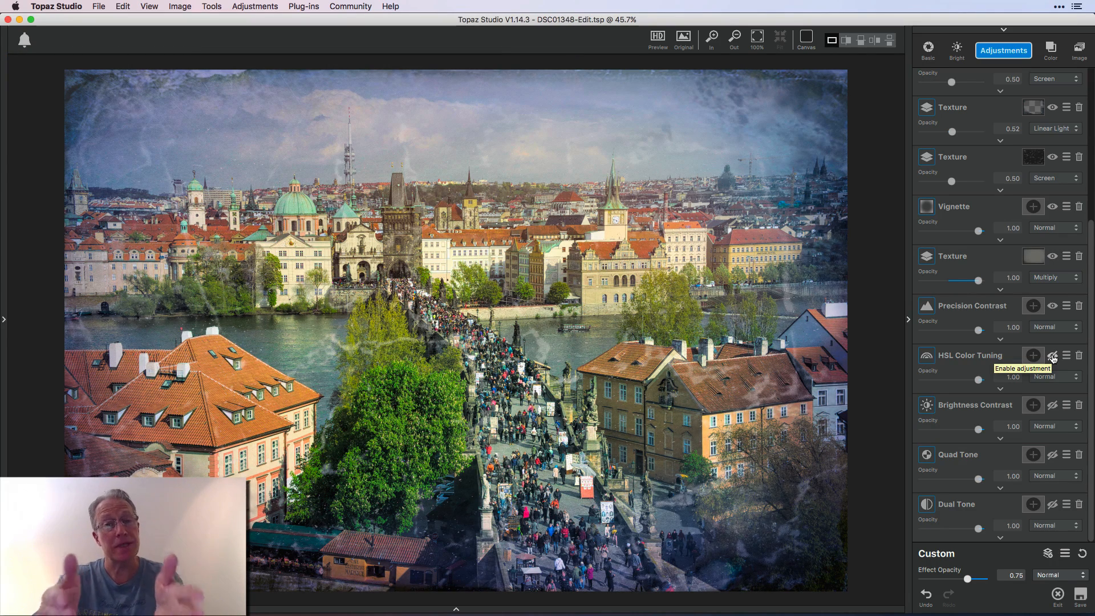
pyautogui.click(1052, 355)
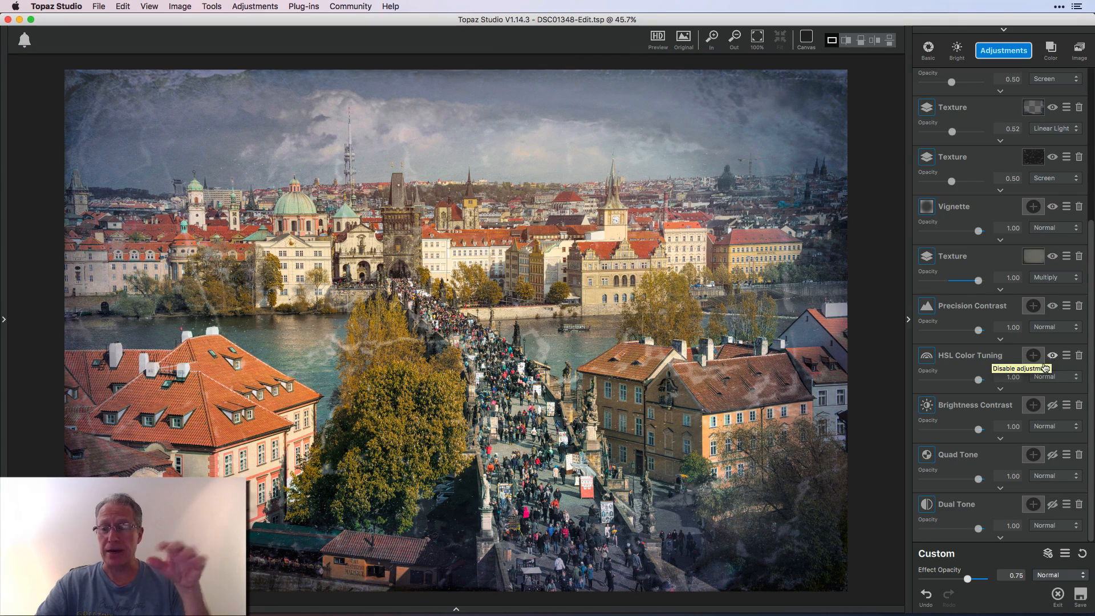
# Review the overall color and per-color hue settings of the HSL Color Tuning adjustment
pyautogui.click(1002, 390)
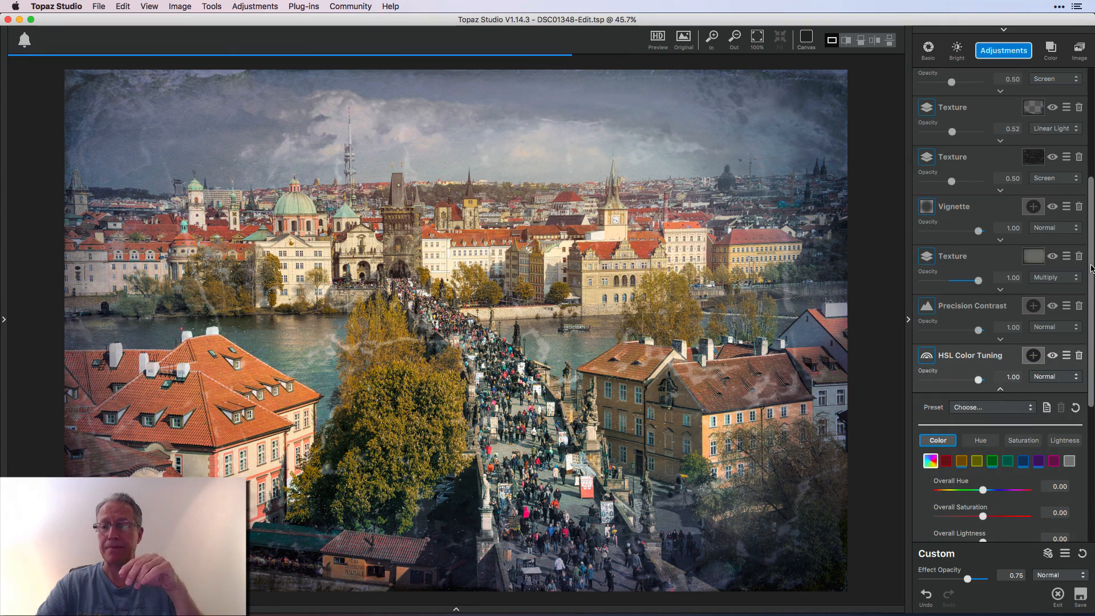
pyautogui.scroll(-5, 1081, 345)
pyautogui.scroll(-1, 1080, 346)
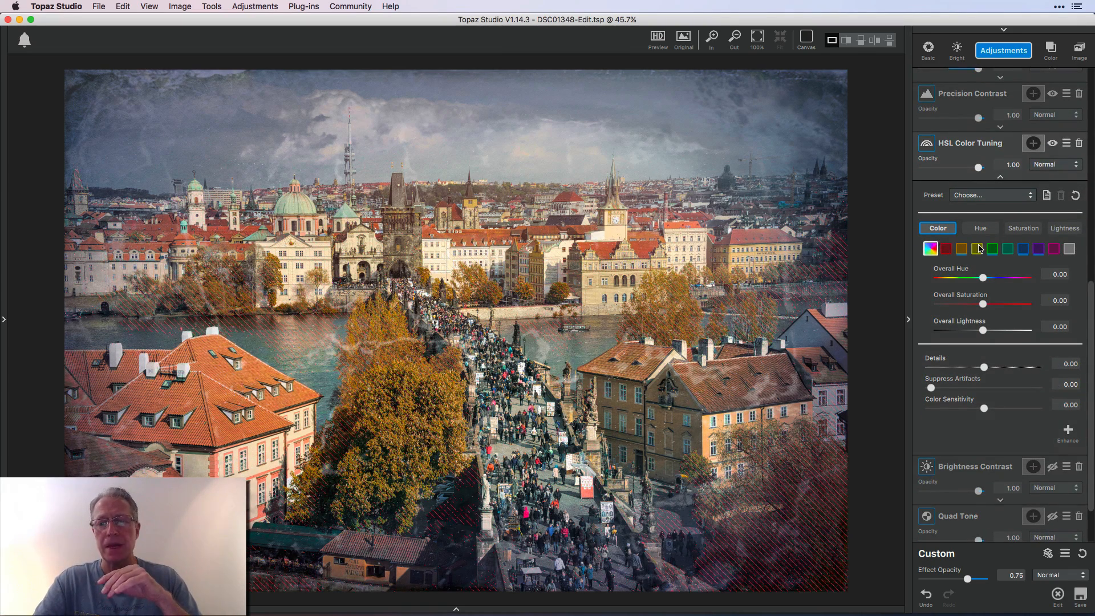
pyautogui.click(983, 228)
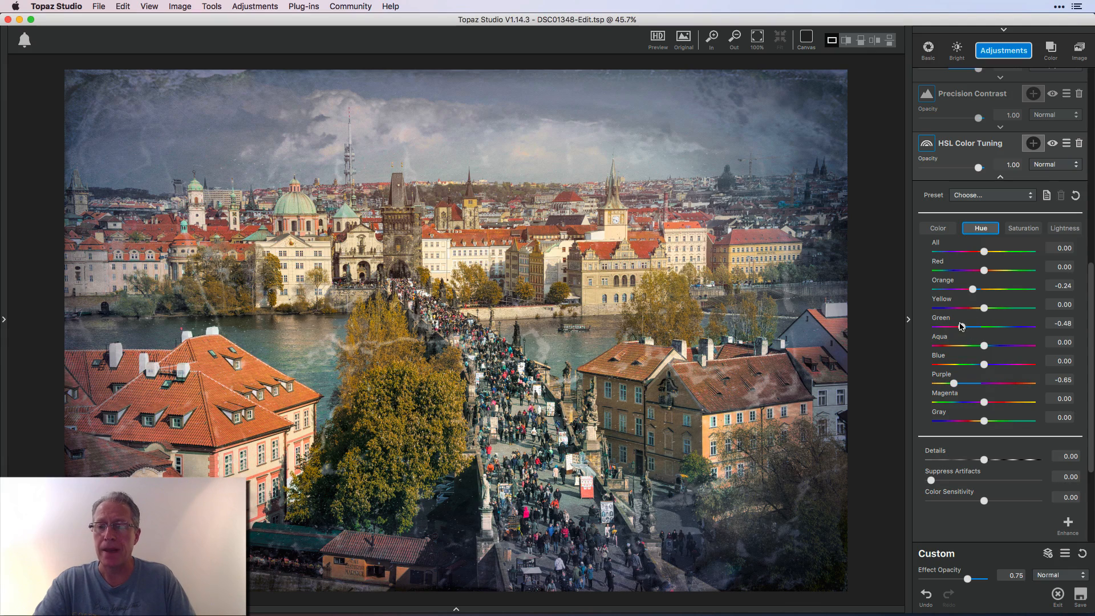
# Compare the photo with and without the HSL Color Tuning adjustment, leaving the adjustment enabled
pyautogui.click(1055, 145)
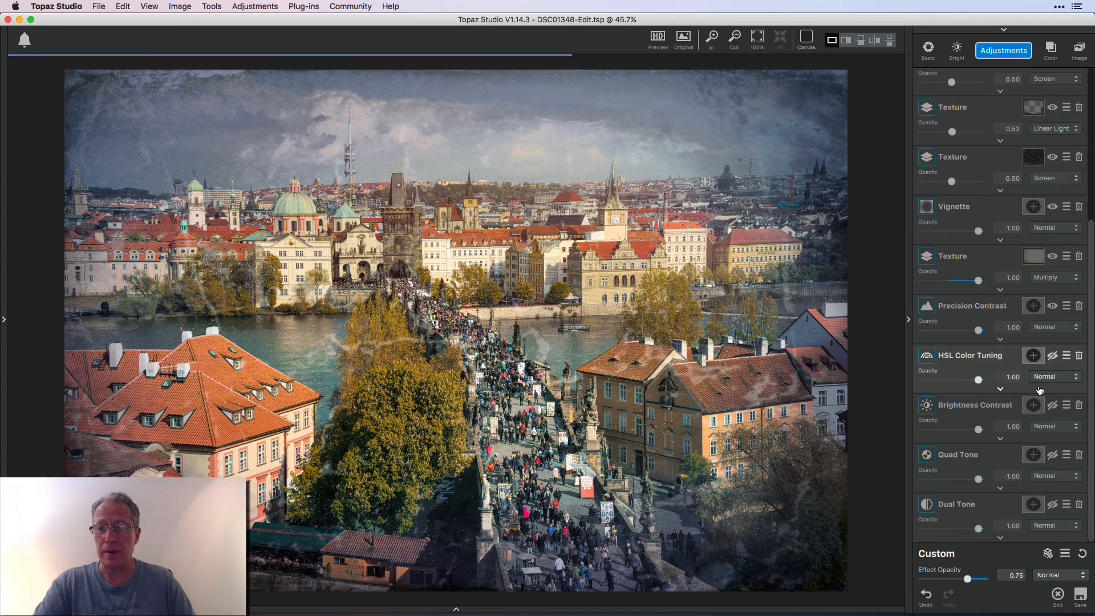
pyautogui.click(1052, 356)
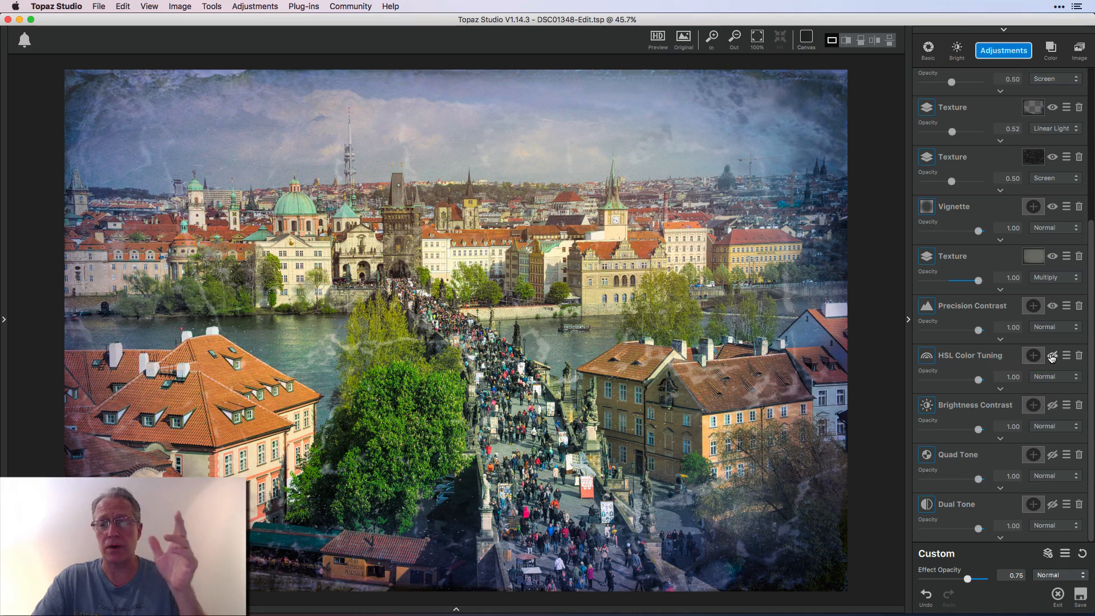
pyautogui.click(1052, 356)
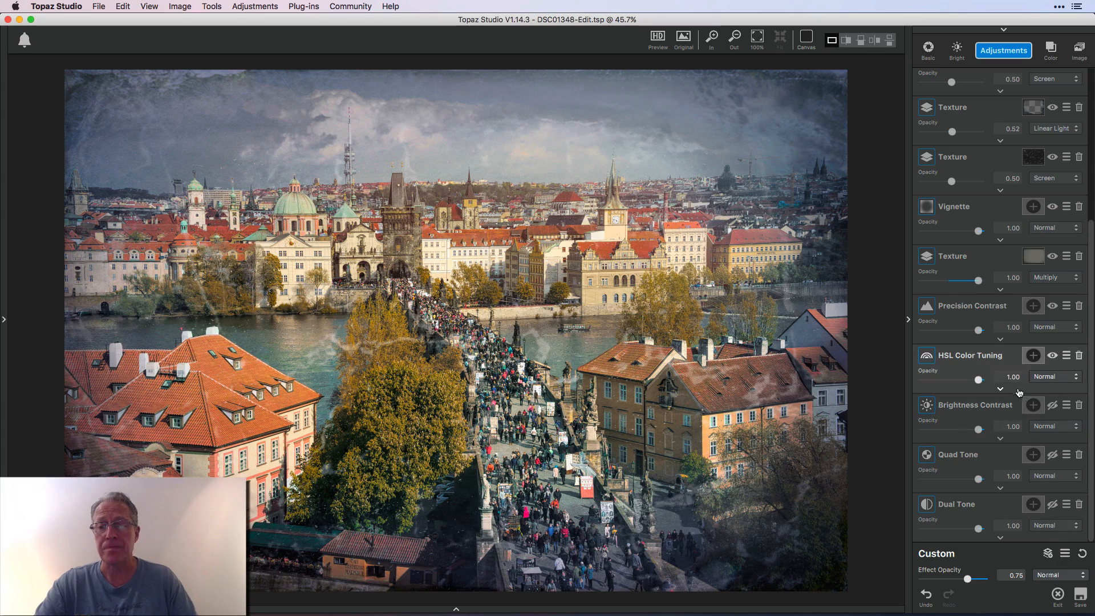
# Review the hue, saturation and lightness settings of the HSL Color Tuning adjustment, then collapse its settings
pyautogui.click(1000, 389)
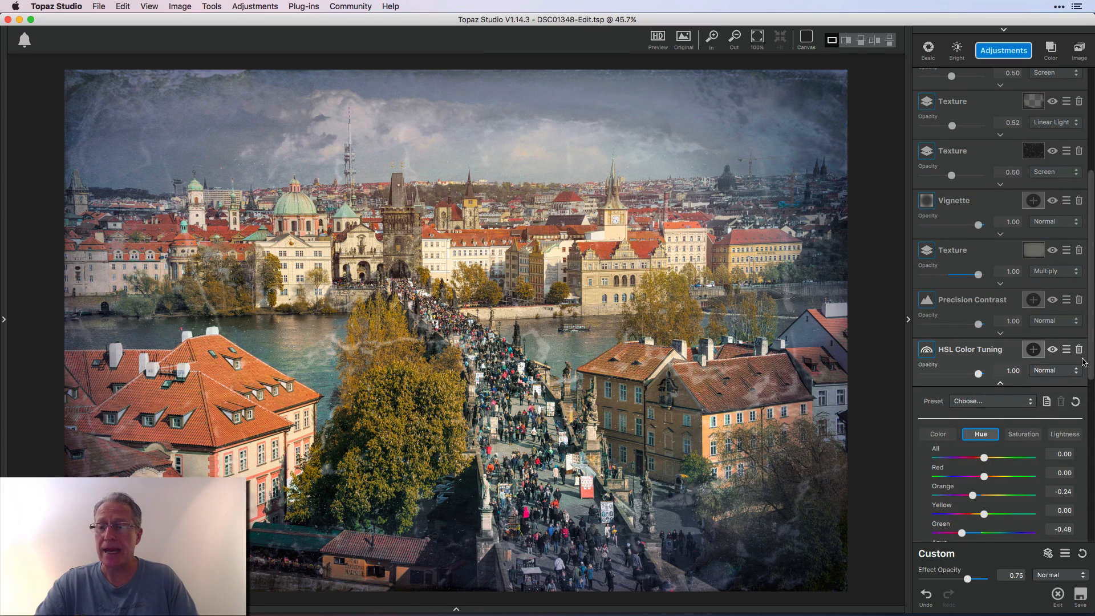
pyautogui.moveTo(1090, 348); pyautogui.dragTo(1090, 471)
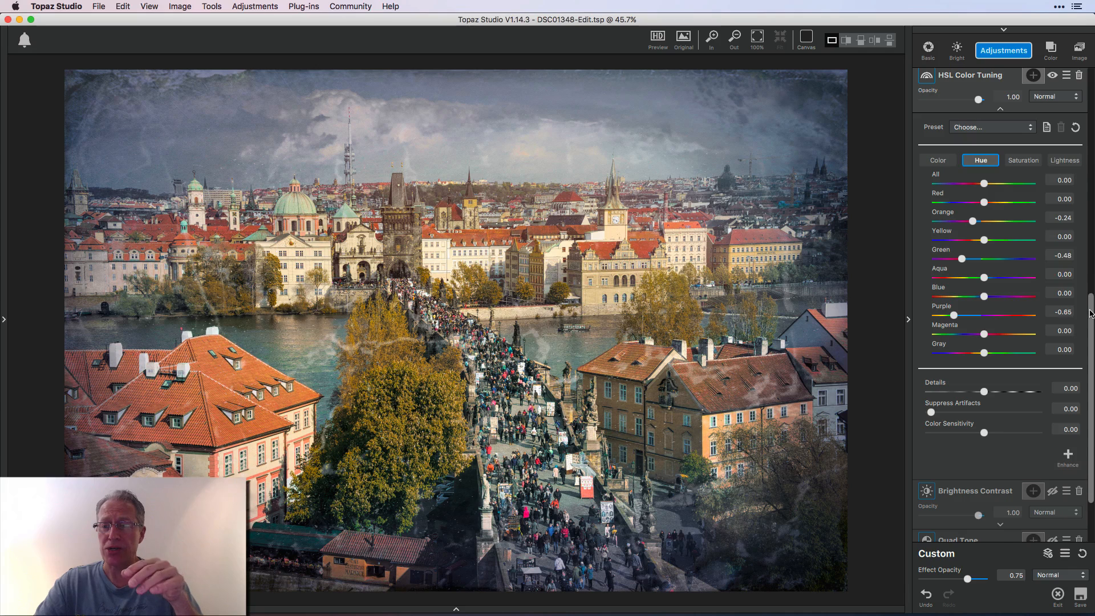
pyautogui.scroll(4, 1024, 279)
pyautogui.click(1021, 261)
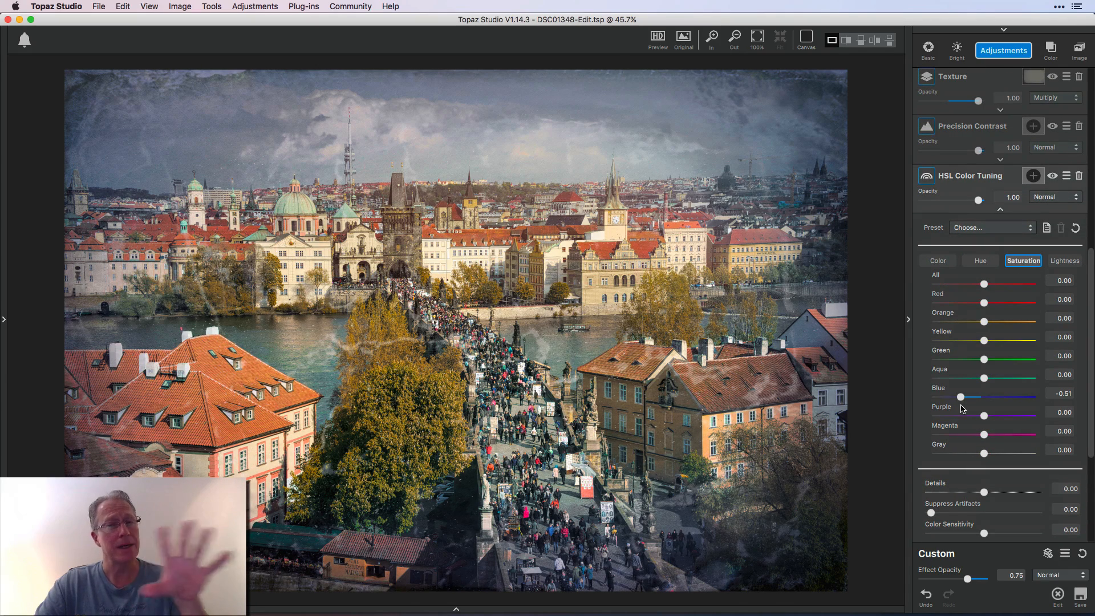
pyautogui.click(1063, 262)
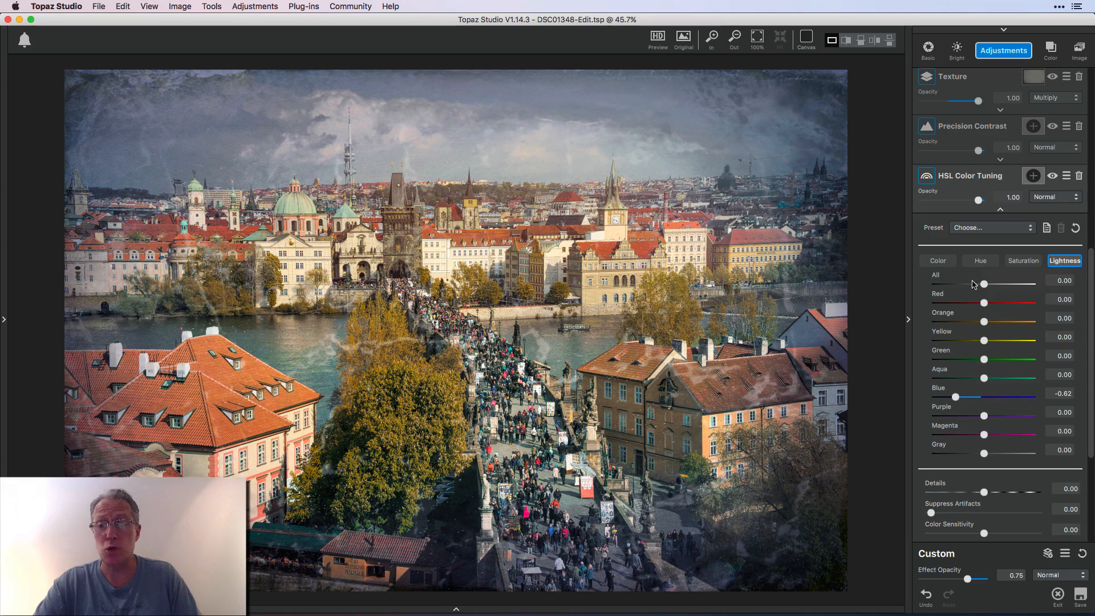
pyautogui.click(1000, 210)
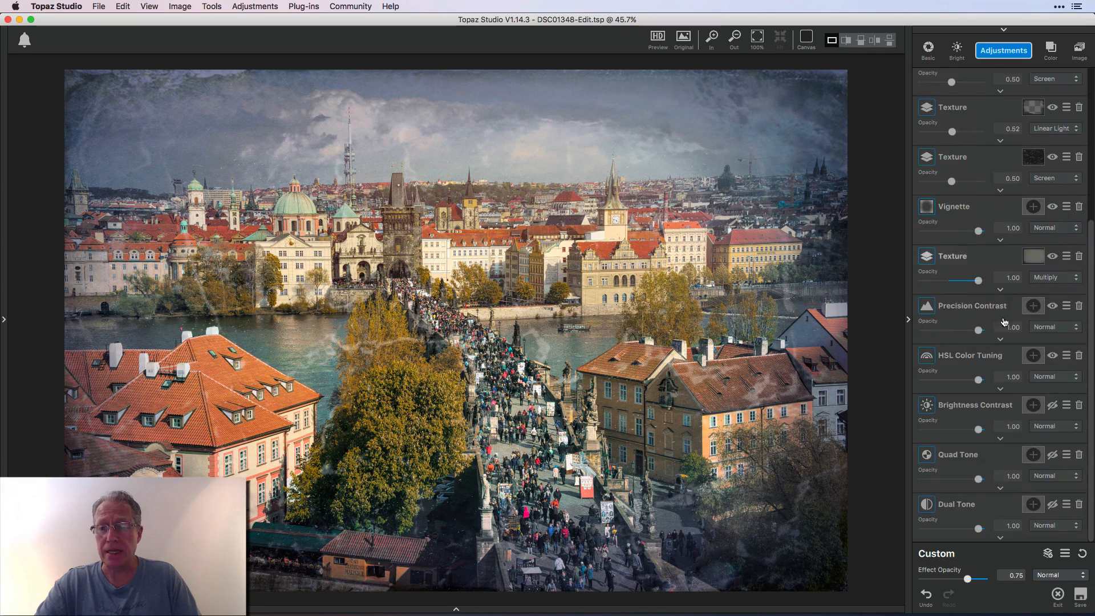
# Check the photo without HSL Color Tuning, restore the adjustment, and view the list of available adjustments without adding one
pyautogui.click(1052, 357)
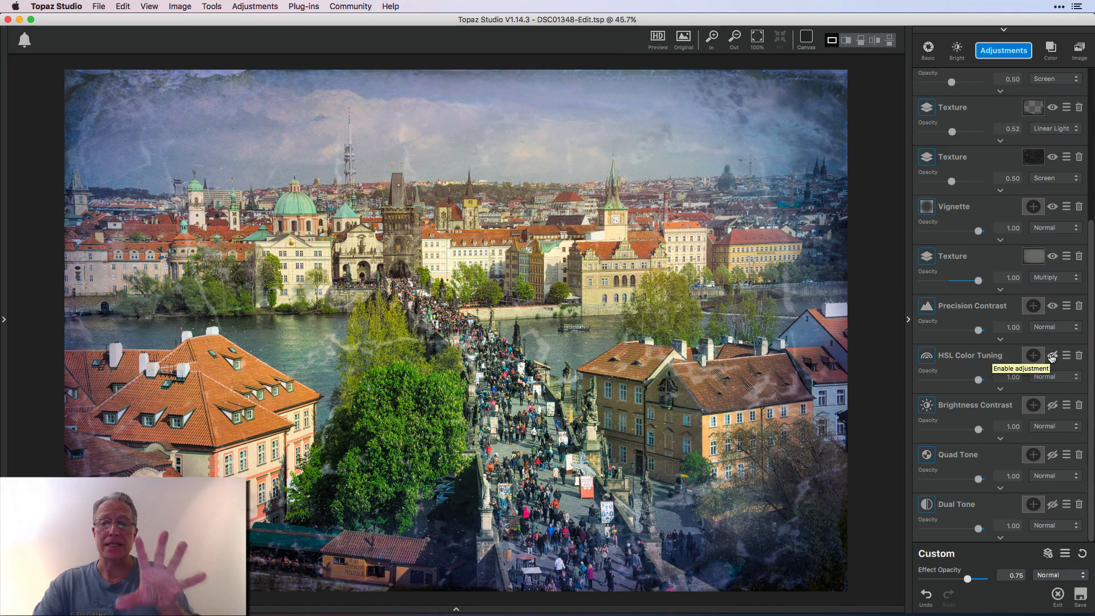
pyautogui.click(1052, 357)
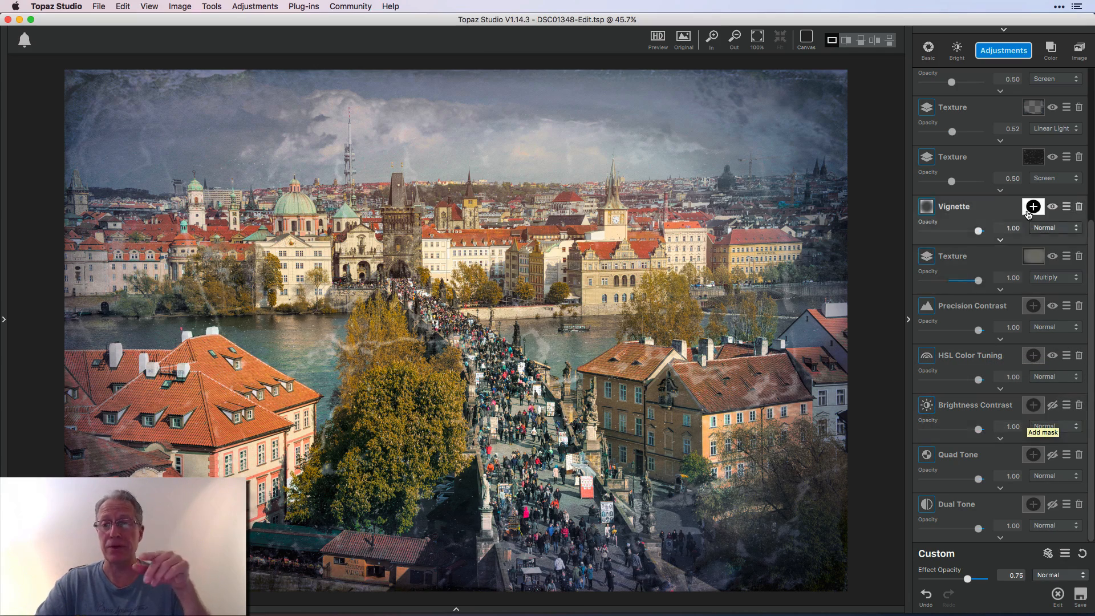
pyautogui.click(1011, 53)
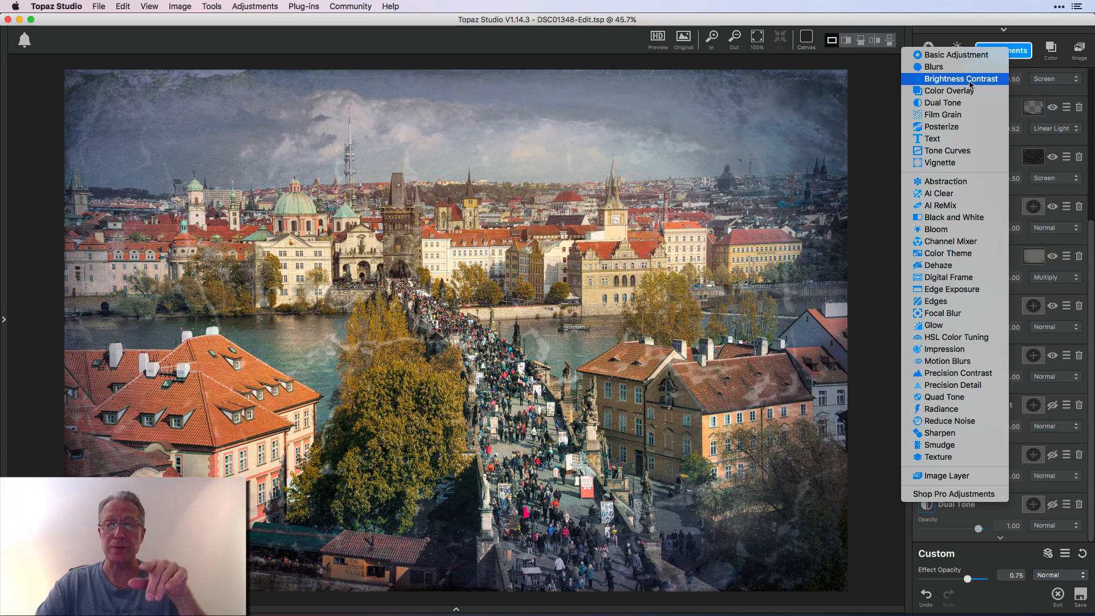
pyautogui.click(976, 29)
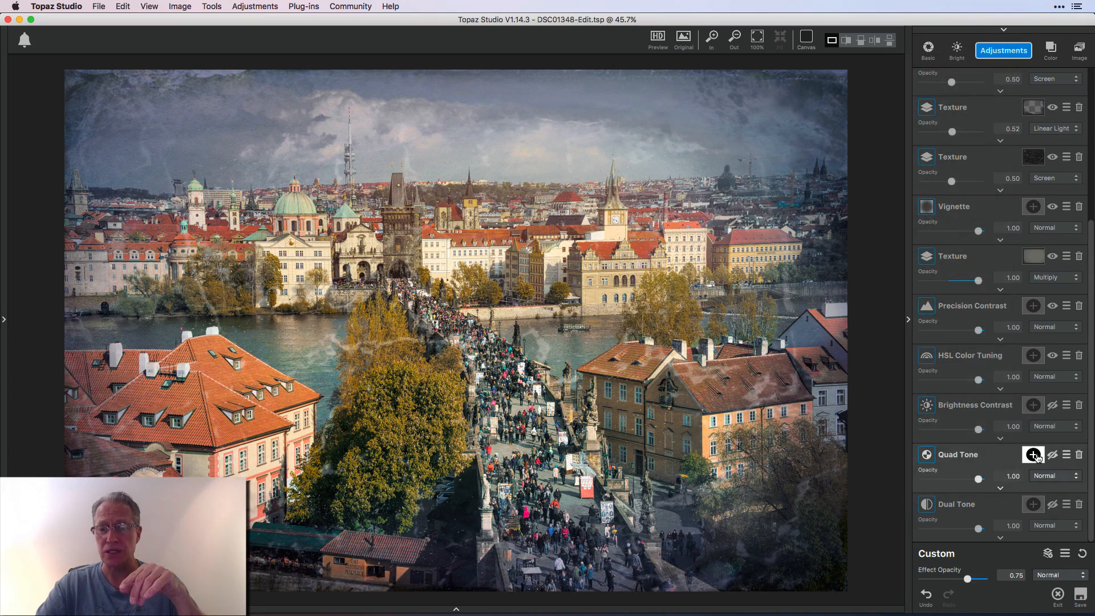
# Enable the Brightness Contrast adjustment and review its brightness, contrast and saturation settings
pyautogui.click(1053, 407)
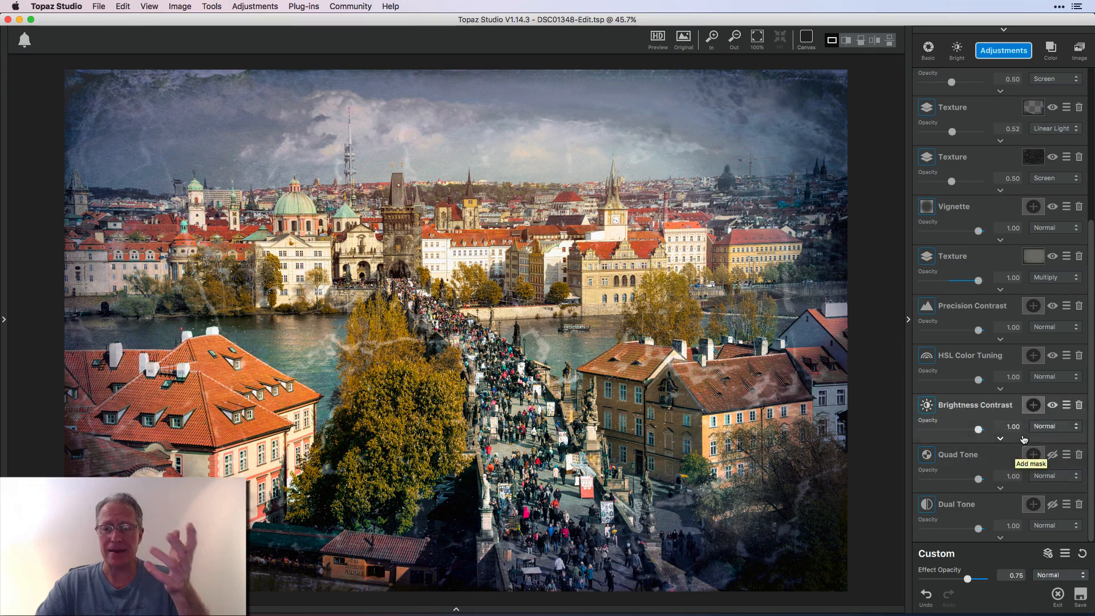
pyautogui.click(1001, 441)
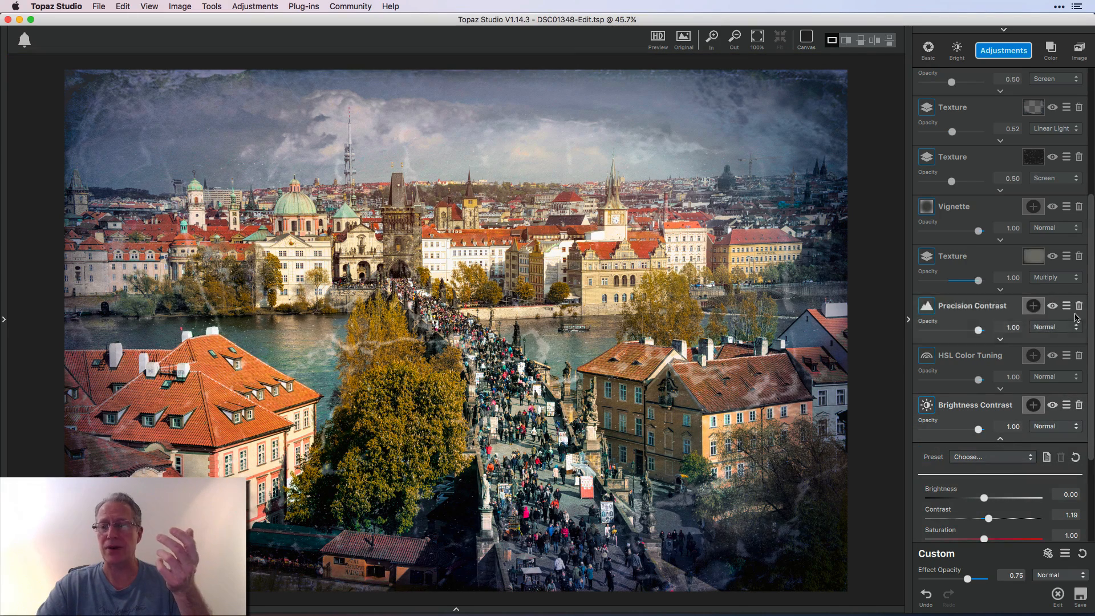
pyautogui.scroll(-5, 1089, 311)
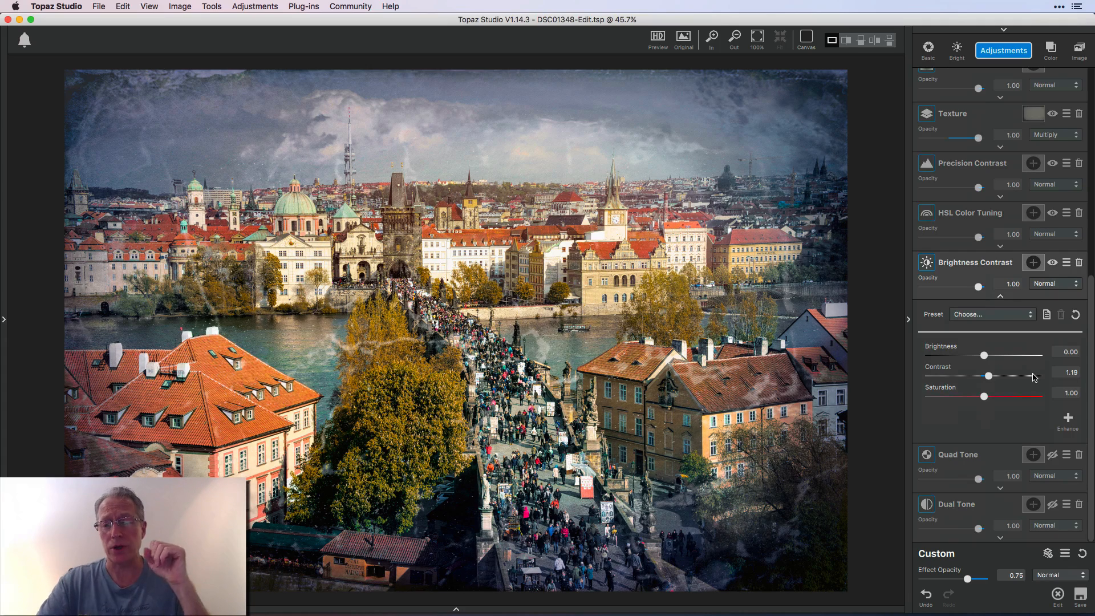
pyautogui.click(1000, 296)
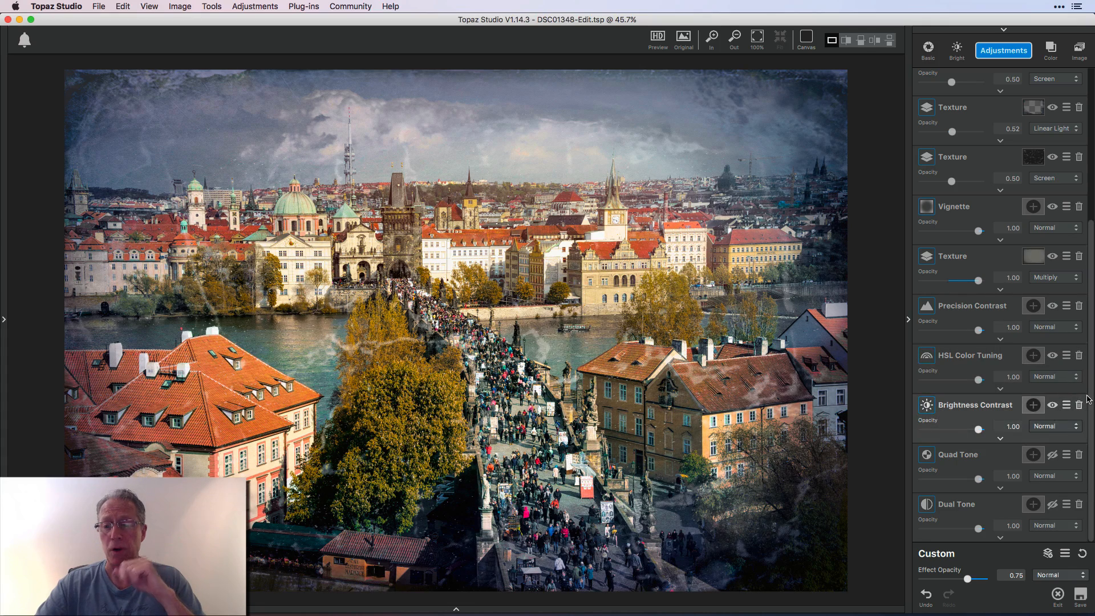
# Enable the Quad Tone adjustment, reviewing its strength and tone colors and comparing the photo with and without it
pyautogui.click(1052, 456)
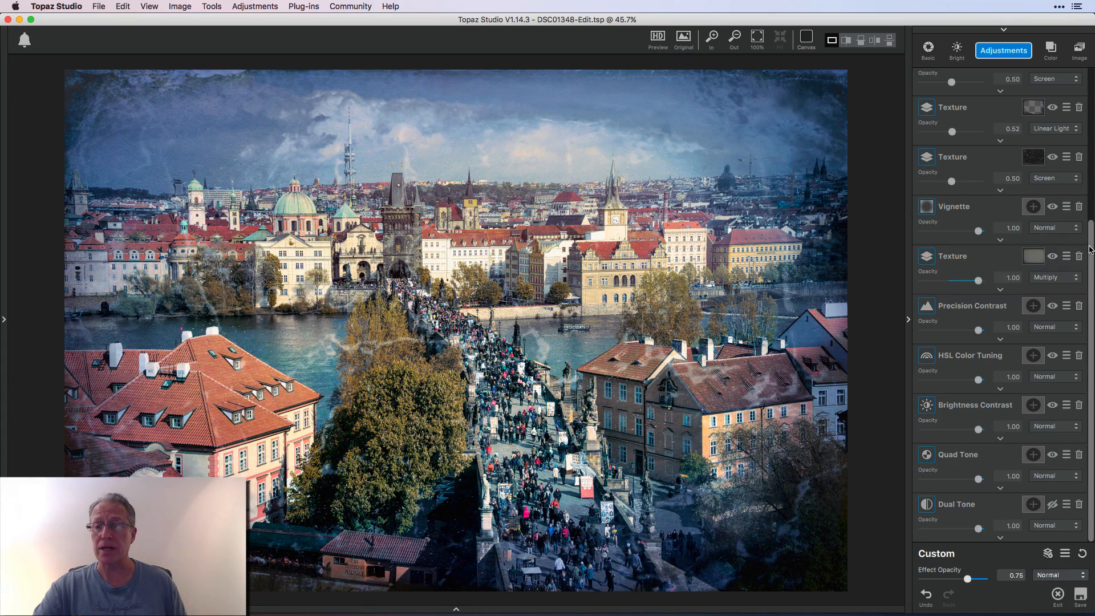
pyautogui.click(1000, 490)
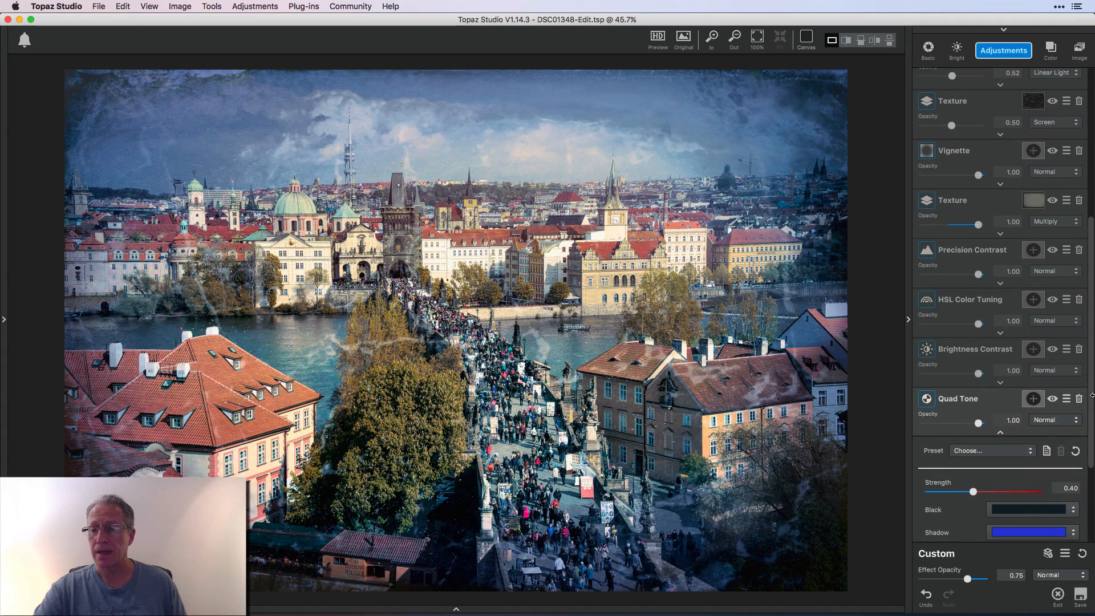
pyautogui.scroll(-5, 1092, 396)
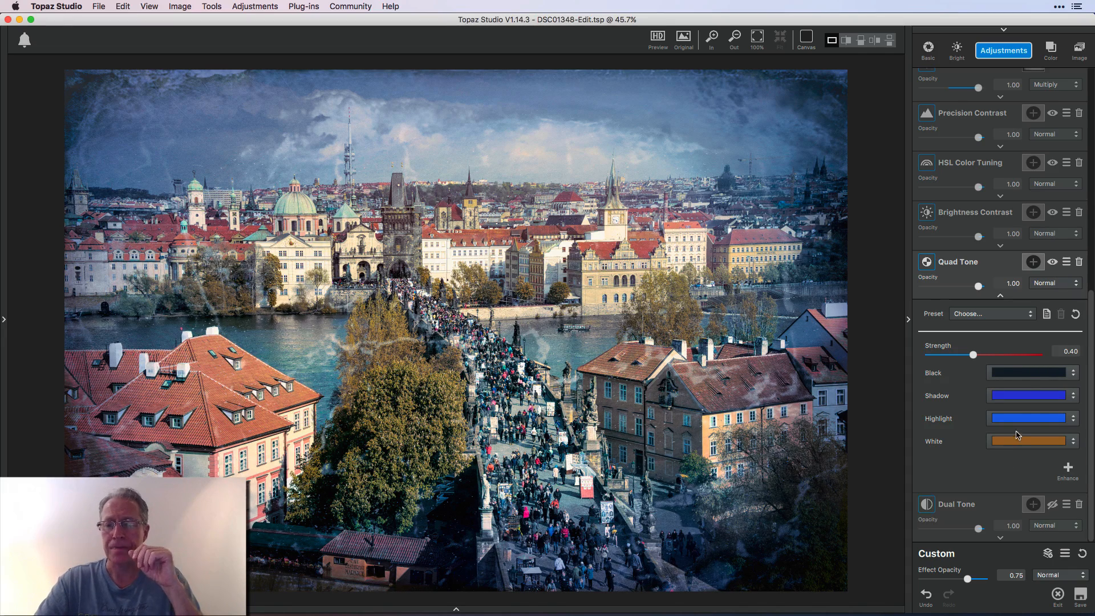
pyautogui.click(1053, 262)
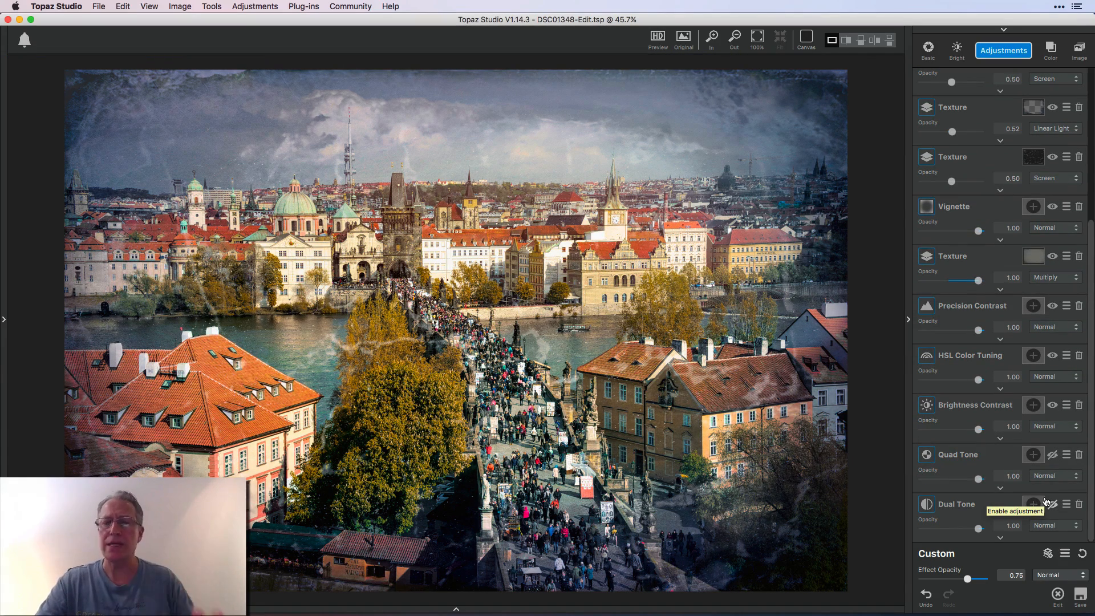
pyautogui.click(1052, 455)
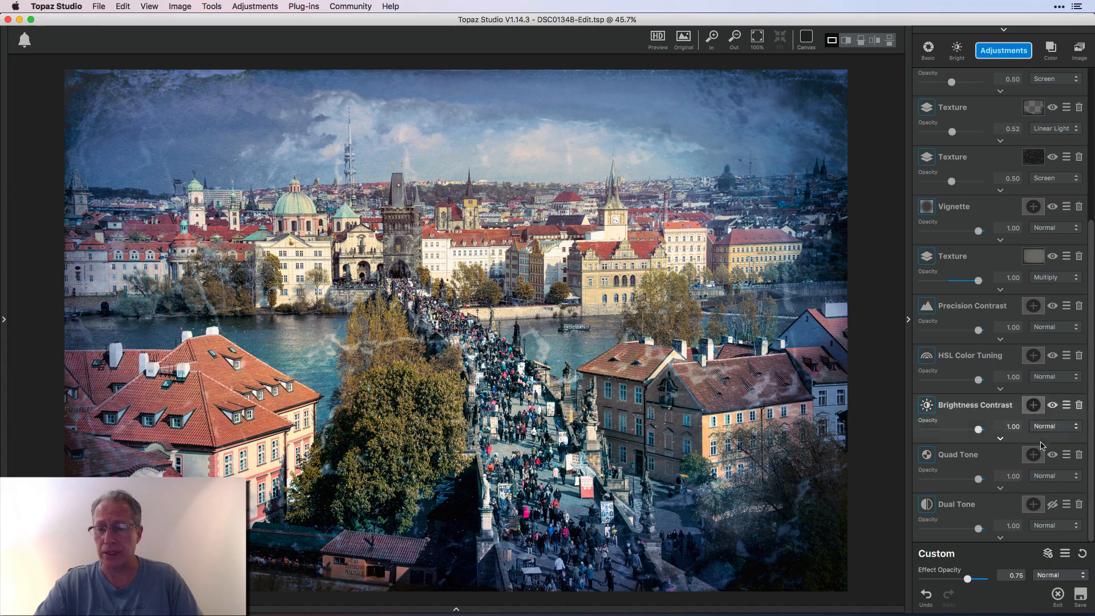
# Enable the Dual Tone adjustment, reviewing its highlight and shadow settings and comparing the photo with and without it
pyautogui.click(1051, 505)
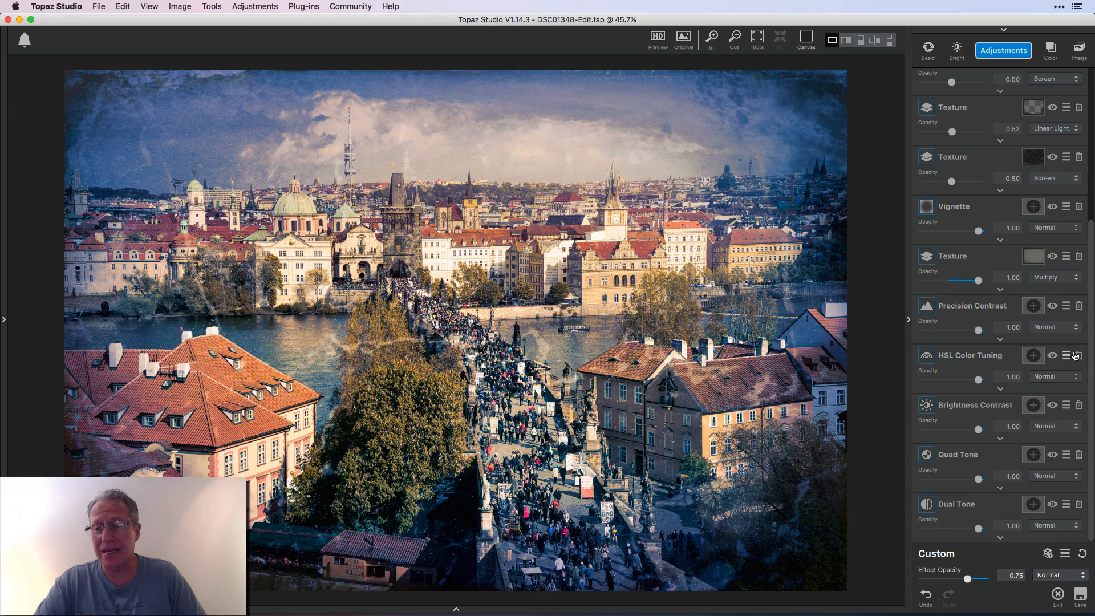
pyautogui.click(1000, 537)
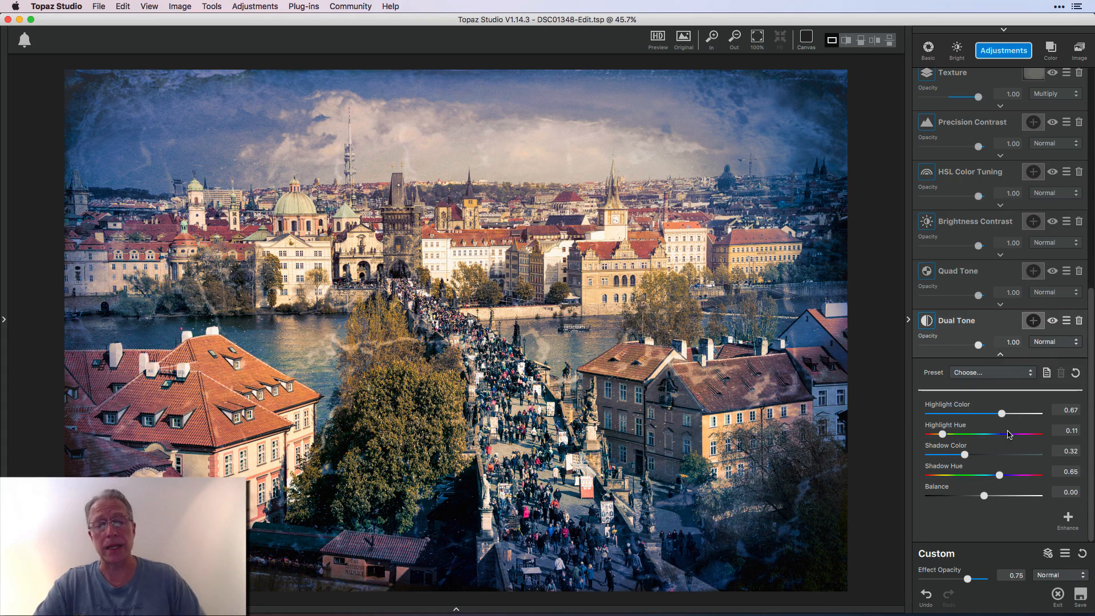
pyautogui.click(1052, 321)
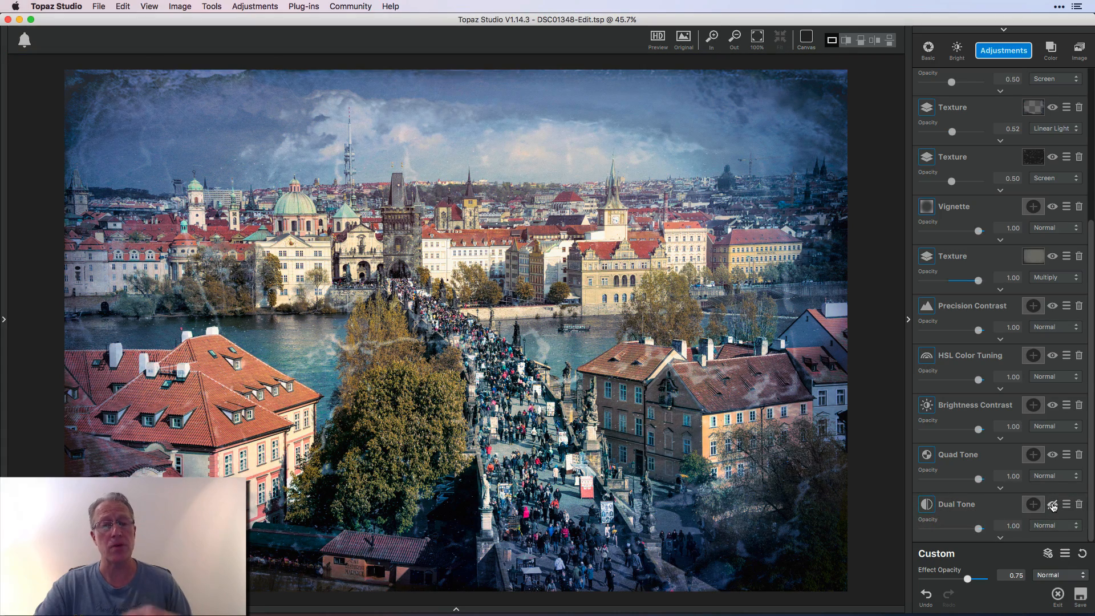
pyautogui.click(1053, 505)
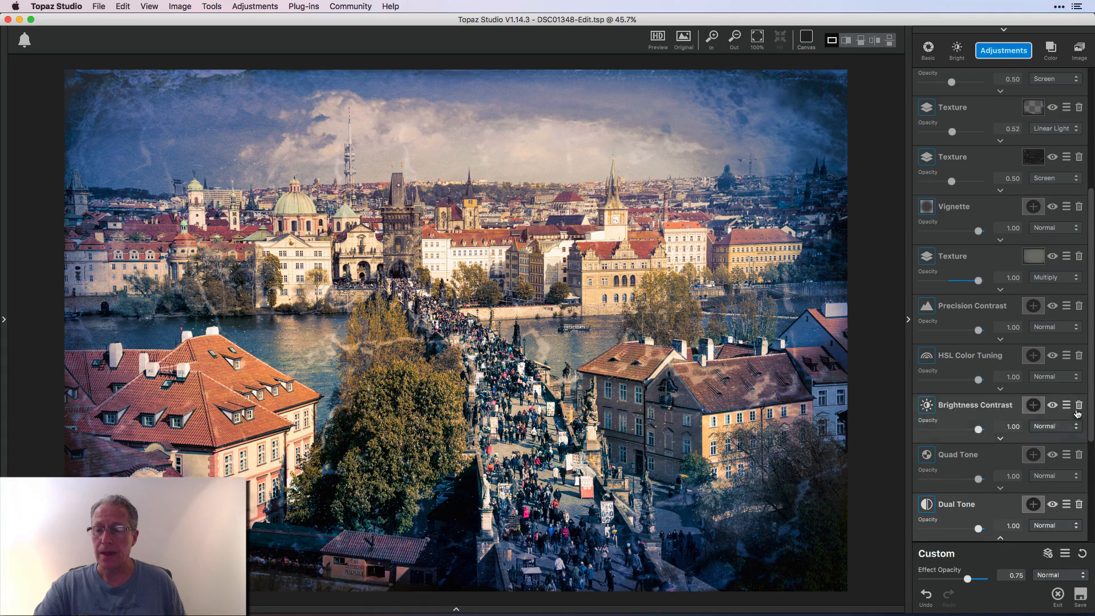
# Recheck the Dual Tone highlight and shadow settings and compare the photo without the adjustment, leaving it enabled
pyautogui.click(957, 504)
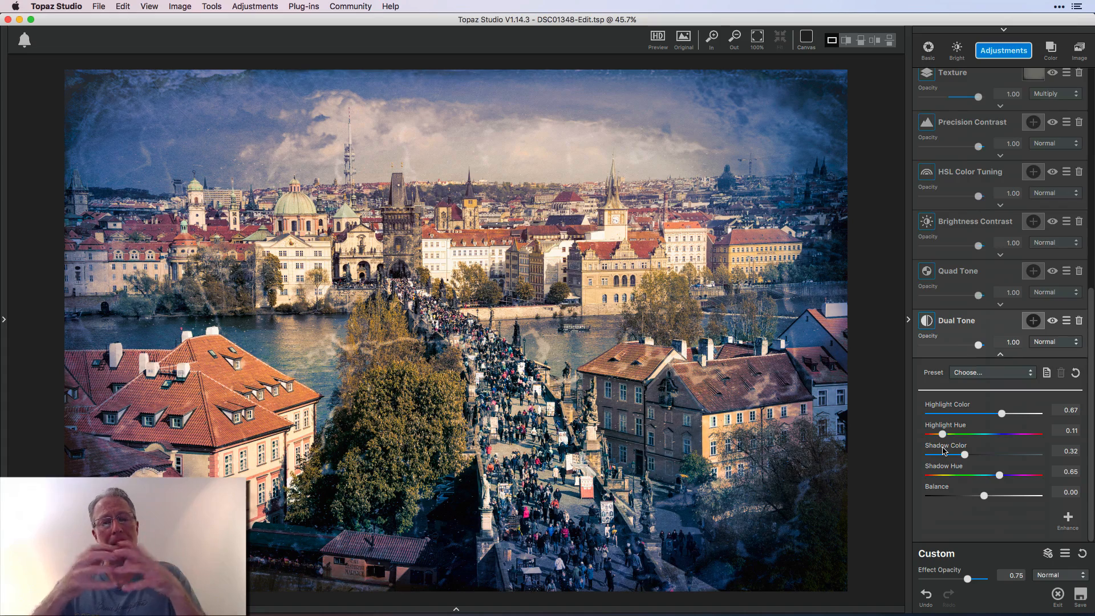
pyautogui.click(1052, 321)
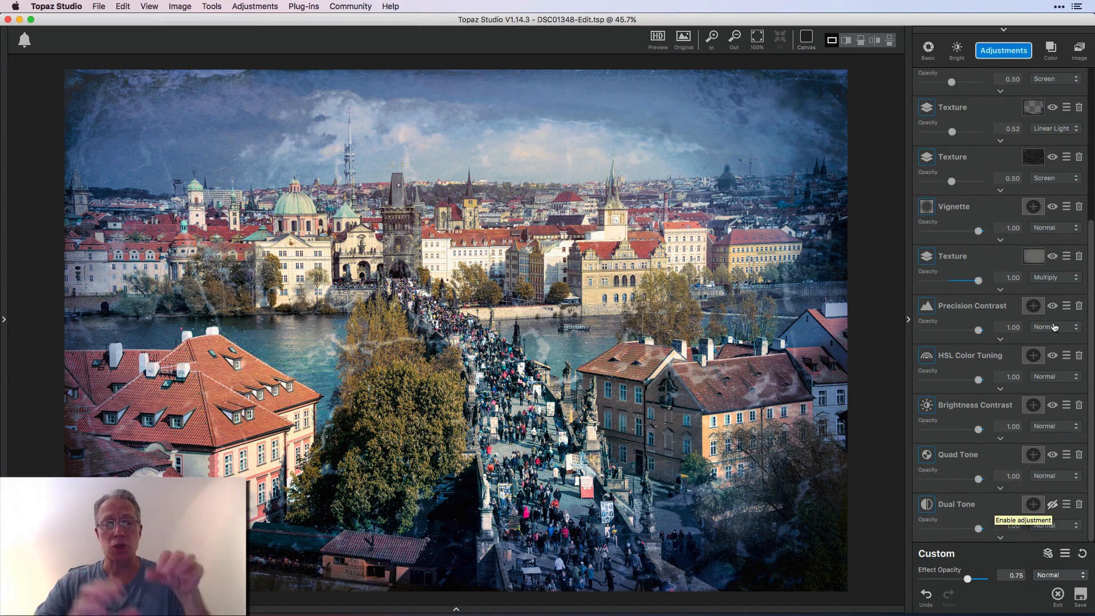
pyautogui.click(1052, 505)
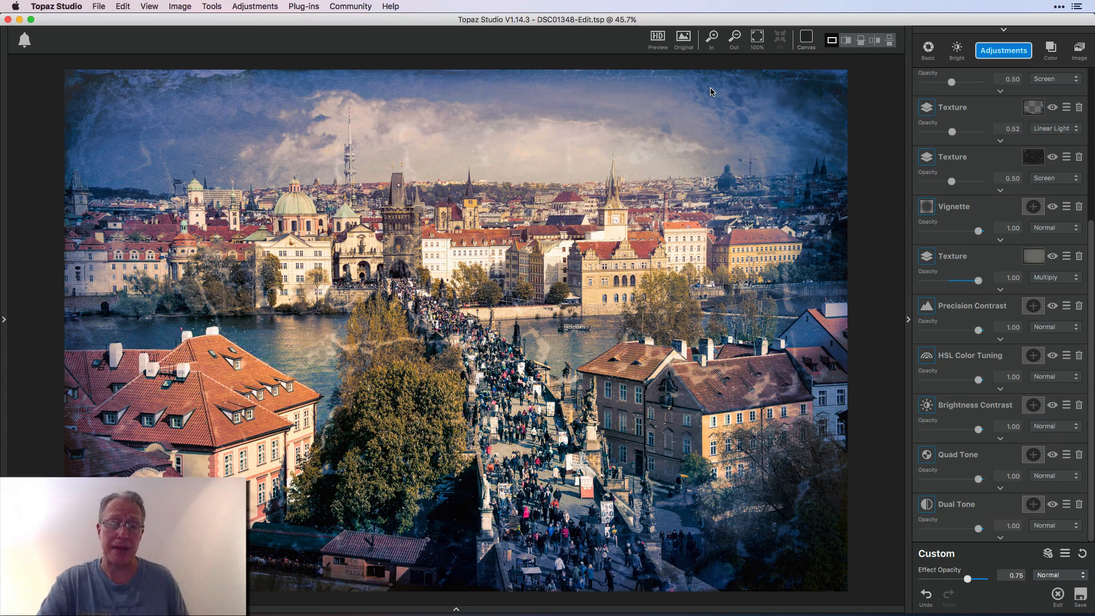
# Glance at the effects library, close it, and compare the fully adjusted photo with the original image
pyautogui.click(5, 323)
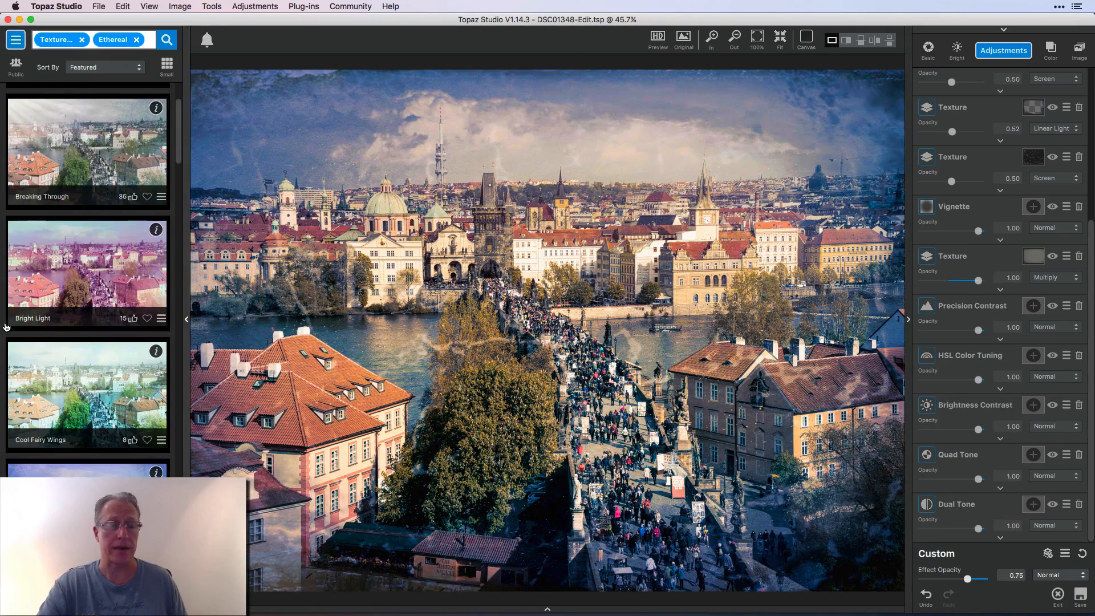
pyautogui.click(190, 321)
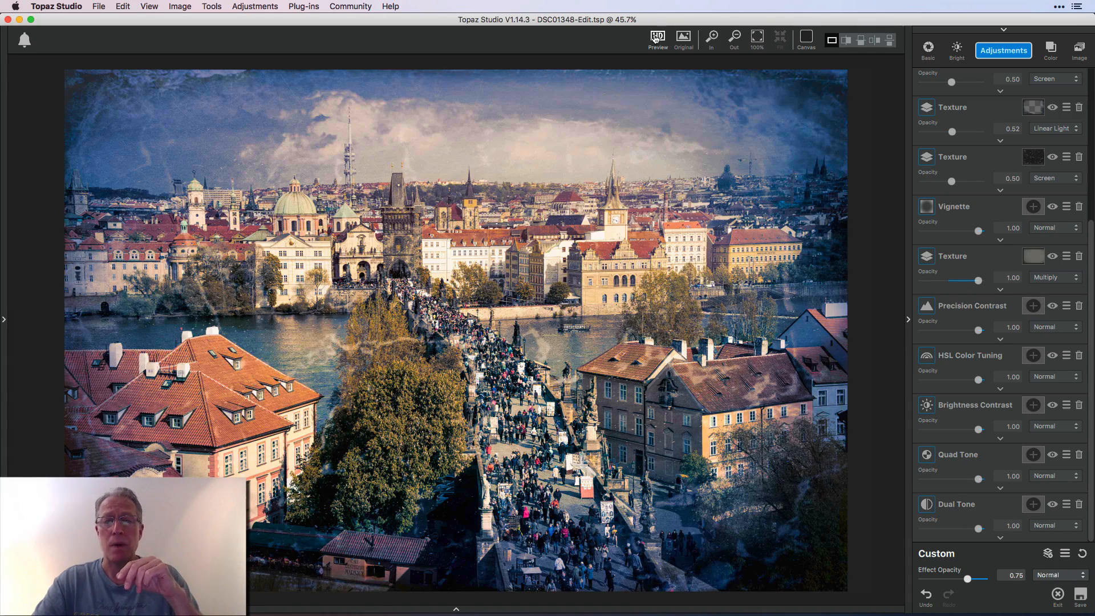
pyautogui.click(683, 38)
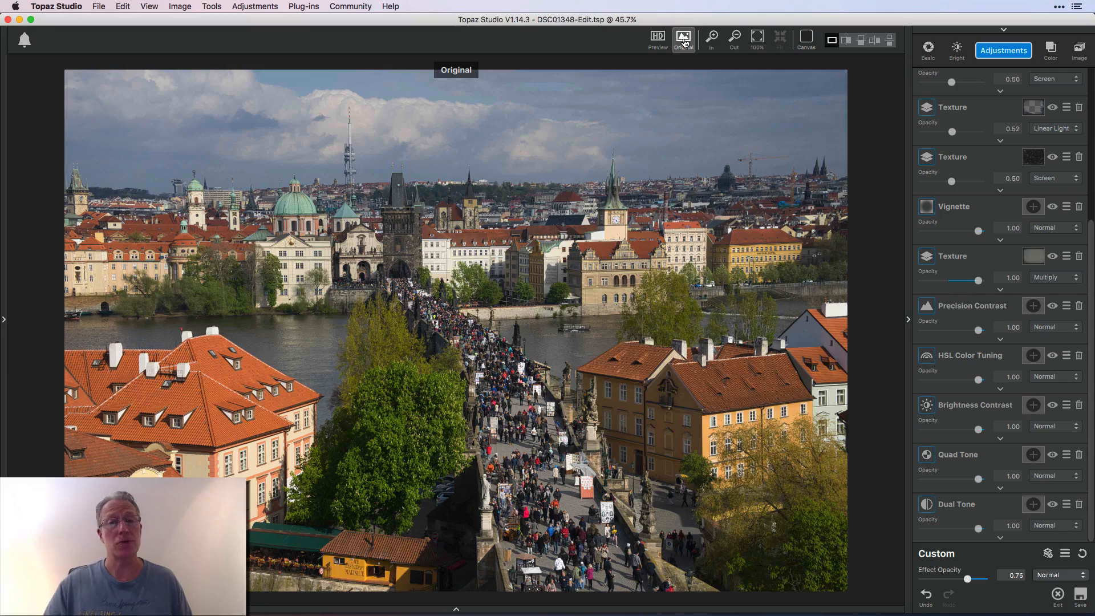
pyautogui.click(684, 42)
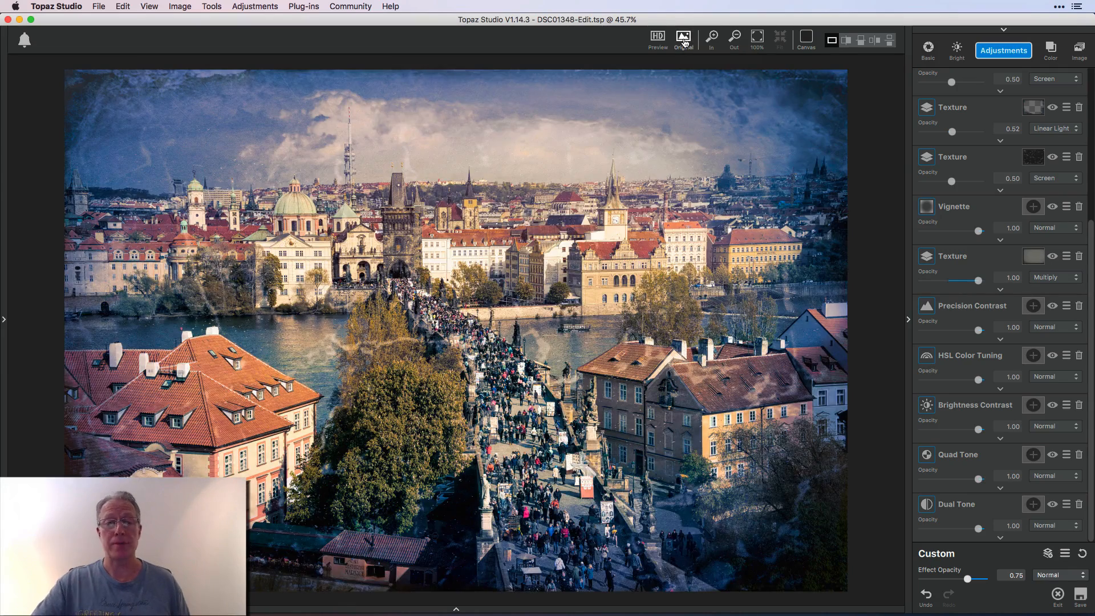